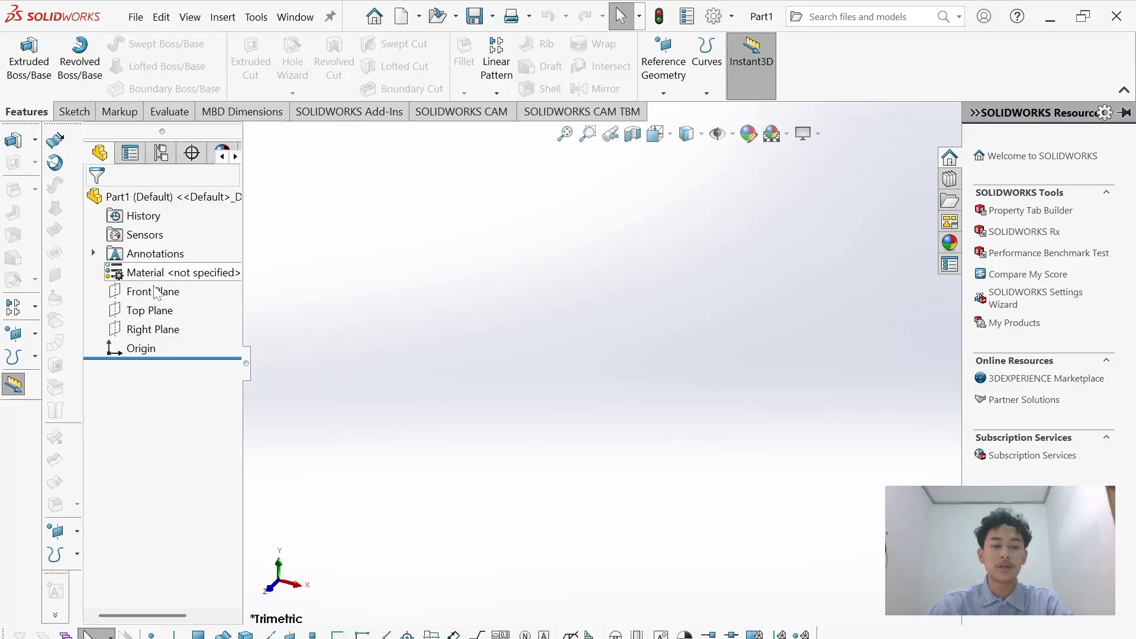
# - Start a new sketch on the Front Plane
pyautogui.click(155, 292)
pyautogui.click(159, 296)
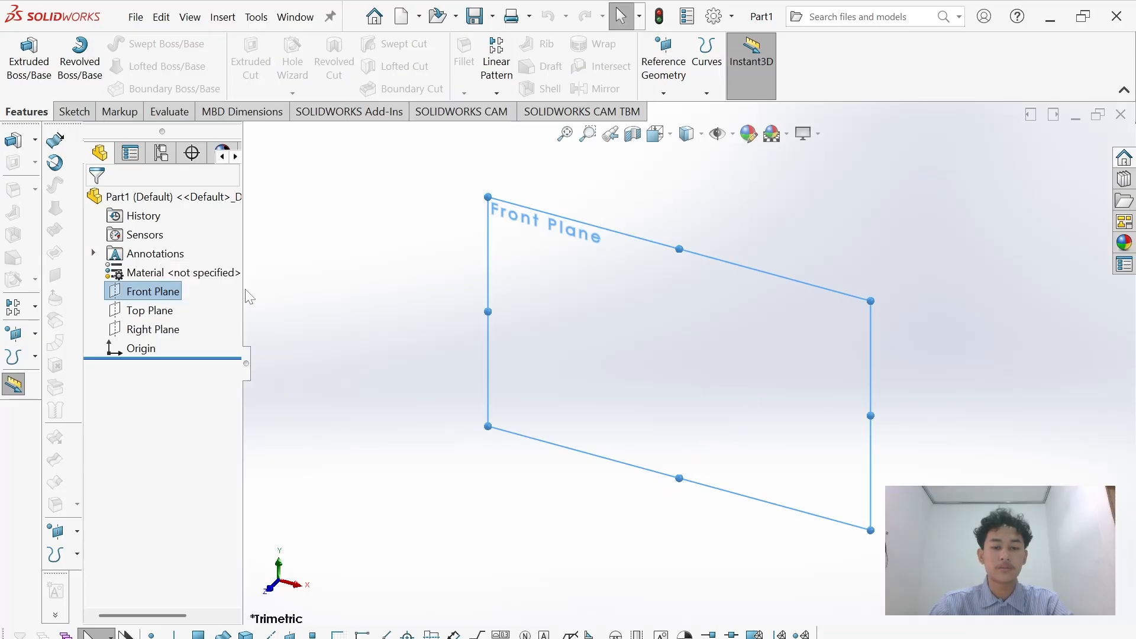
pyautogui.click(169, 274)
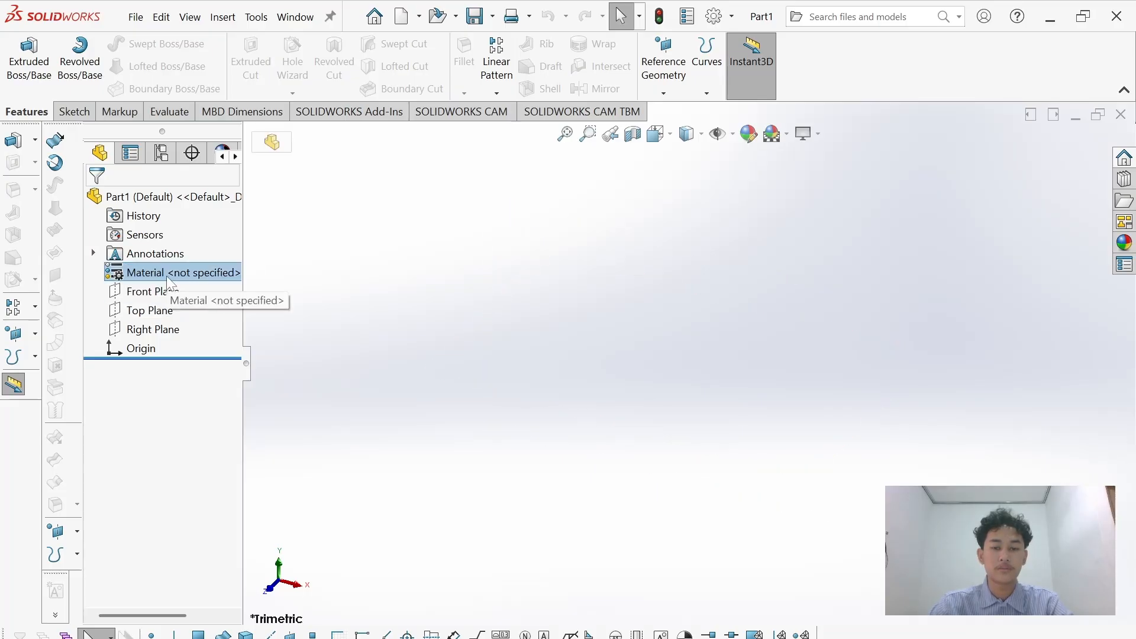
pyautogui.click(166, 292)
pyautogui.click(173, 270)
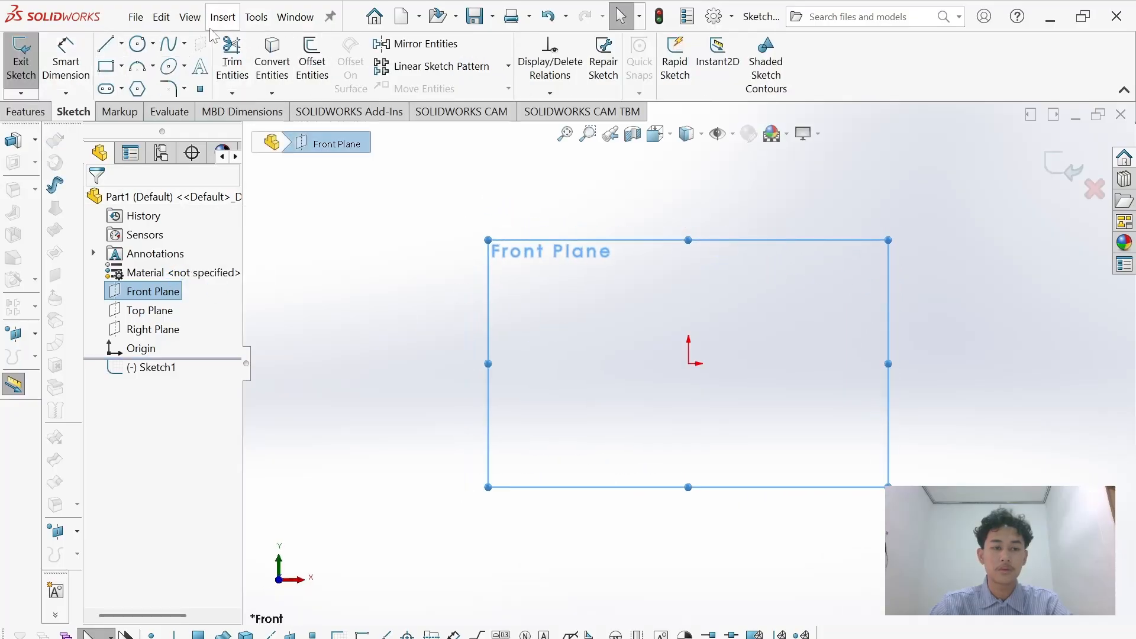
pyautogui.click(201, 70)
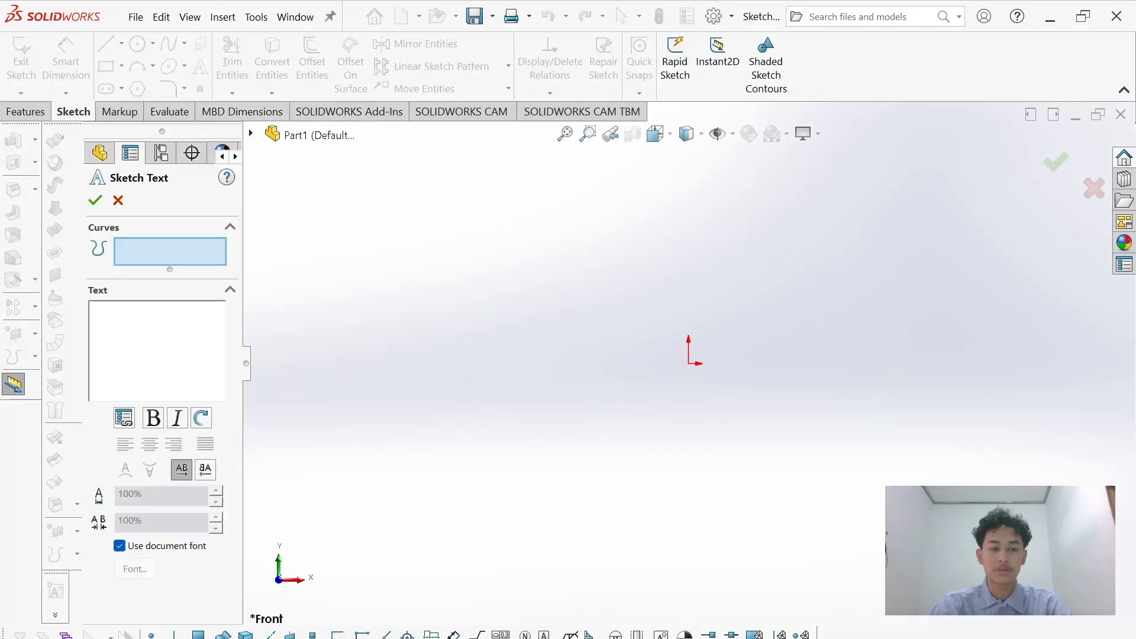
pyautogui.click(94, 200)
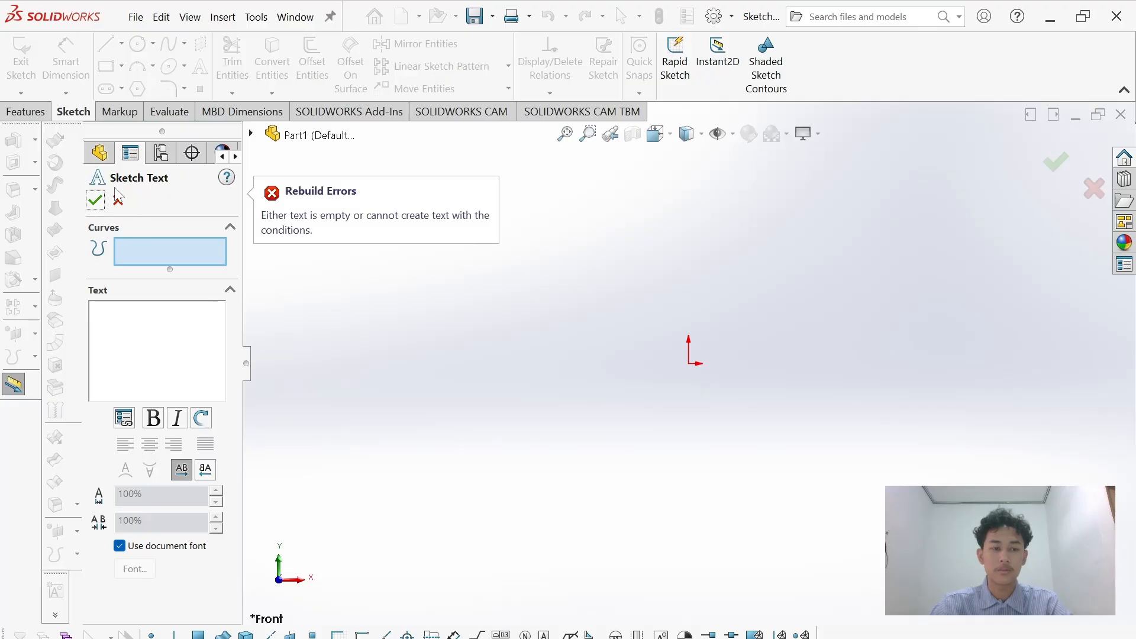
pyautogui.click(119, 199)
# - Sketch a corner rectangle about 130 mm wide and 63 mm high with its lower corner at the origin
pyautogui.click(106, 66)
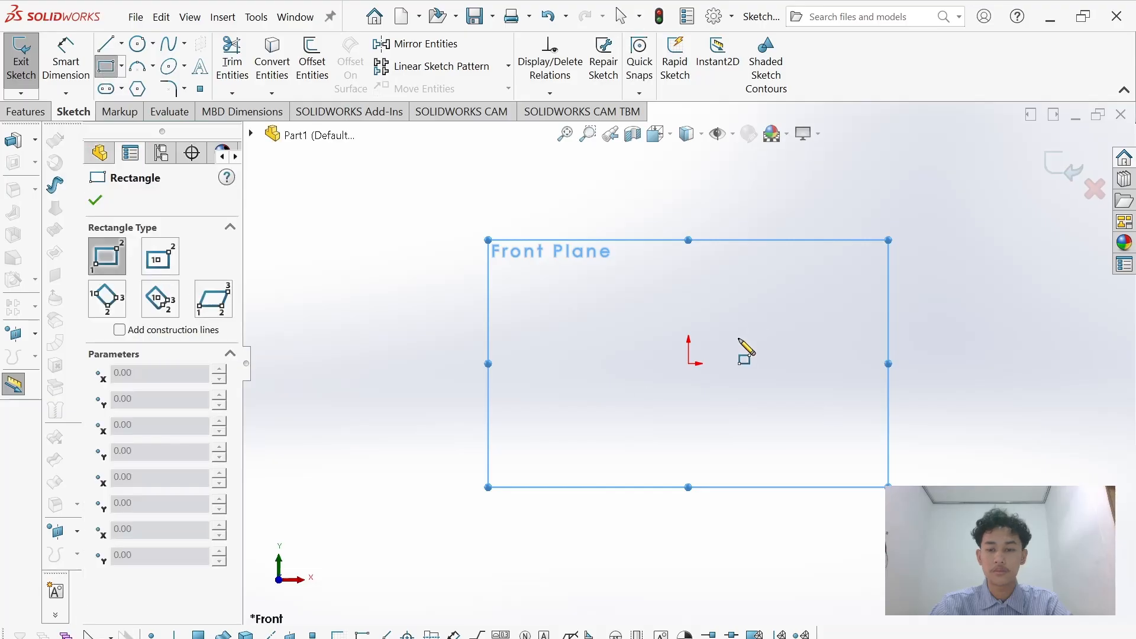
pyautogui.click(688, 364)
pyautogui.click(986, 237)
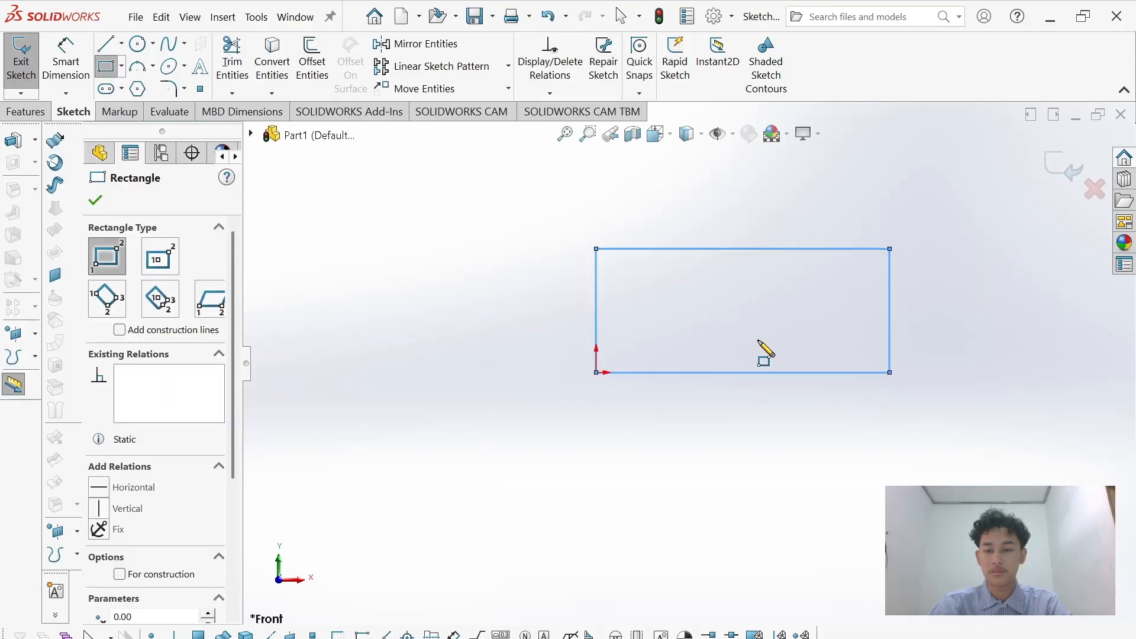
# - Dimension the rectangle's upper edge and set its length to 150 mm
pyautogui.scroll(-1, 758, 340)
pyautogui.click(65, 59)
pyautogui.click(719, 241)
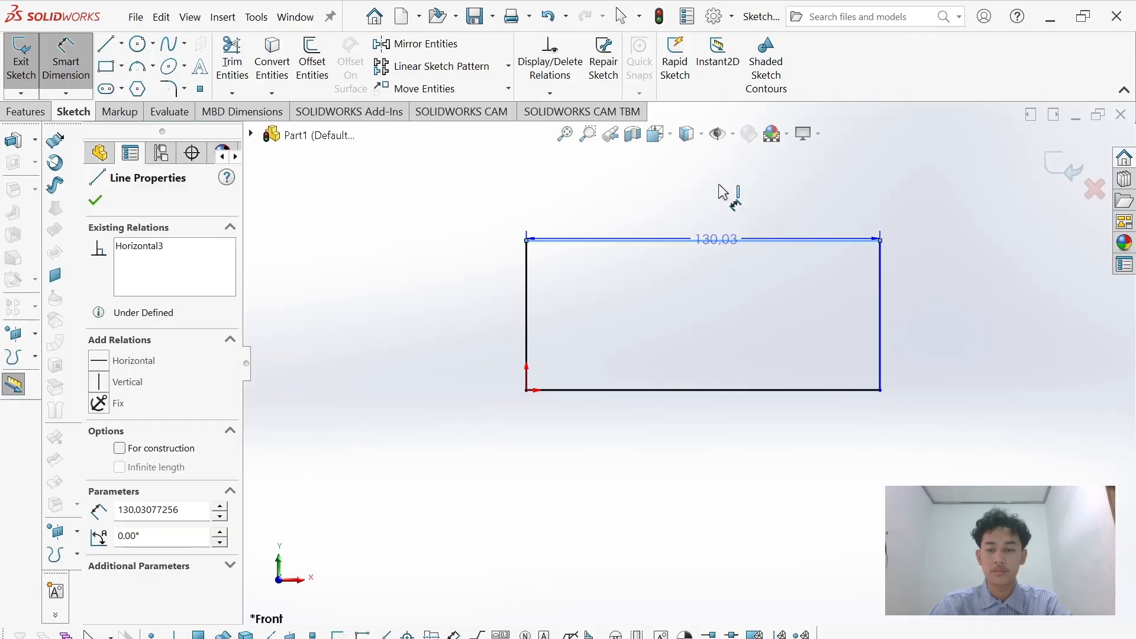
pyautogui.click(718, 181)
pyautogui.write('15')
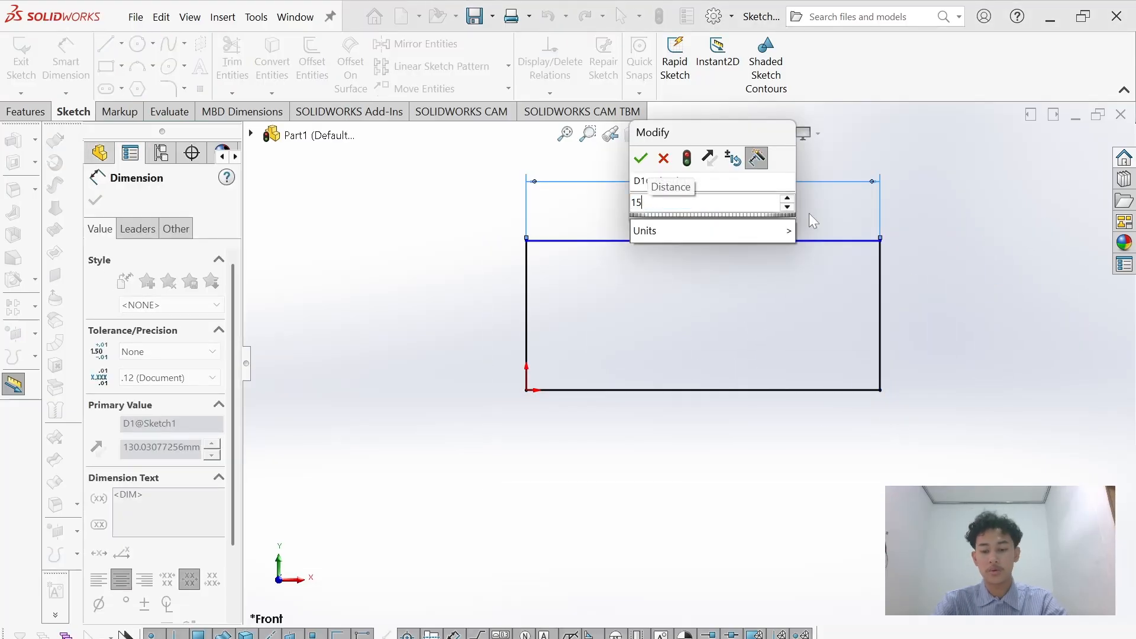
pyautogui.write('0')
pyautogui.press('Return')
# - Dimension the rectangle's vertical edge and set its height to 64 mm
pyautogui.click(526, 330)
pyautogui.click(481, 314)
pyautogui.press('BackSpace')
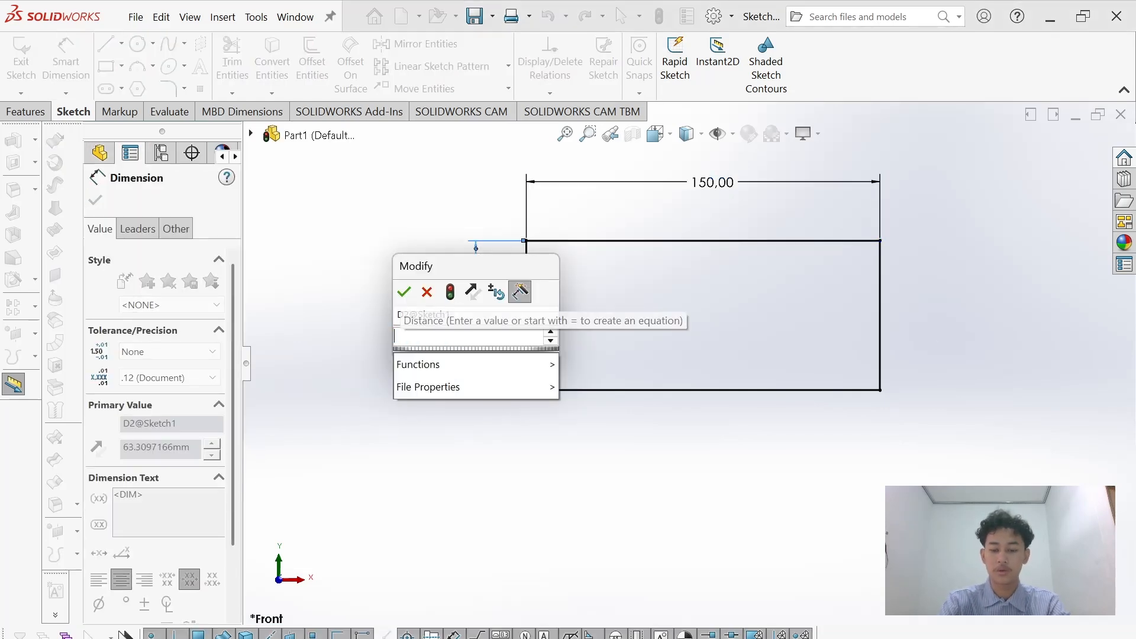
pyautogui.write('64')
pyautogui.press('Return')
pyautogui.press('Escape')
# - Extrude the rectangle into a solid plate, accepting the default depth
pyautogui.click(26, 112)
pyautogui.click(28, 59)
pyautogui.click(95, 201)
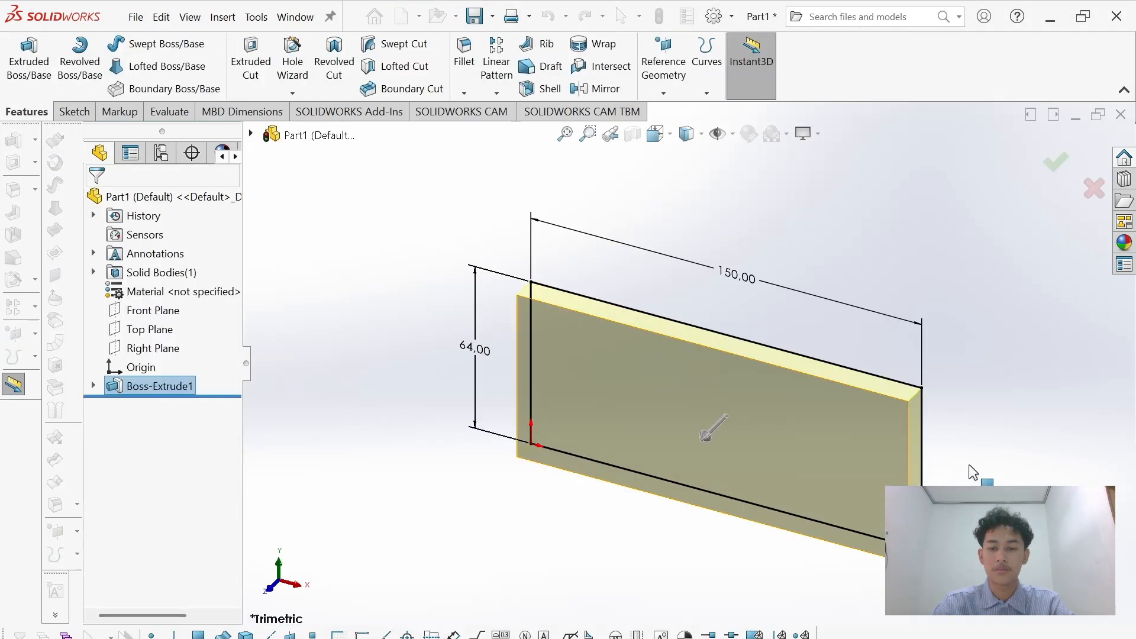
# - On the plate's front face, sketch a horizontal line 150 mm long from one side edge to the other, below mid-height
pyautogui.press('space')
pyautogui.click(681, 414)
pyautogui.click(74, 112)
pyautogui.click(106, 44)
pyautogui.click(509, 355)
pyautogui.click(405, 396)
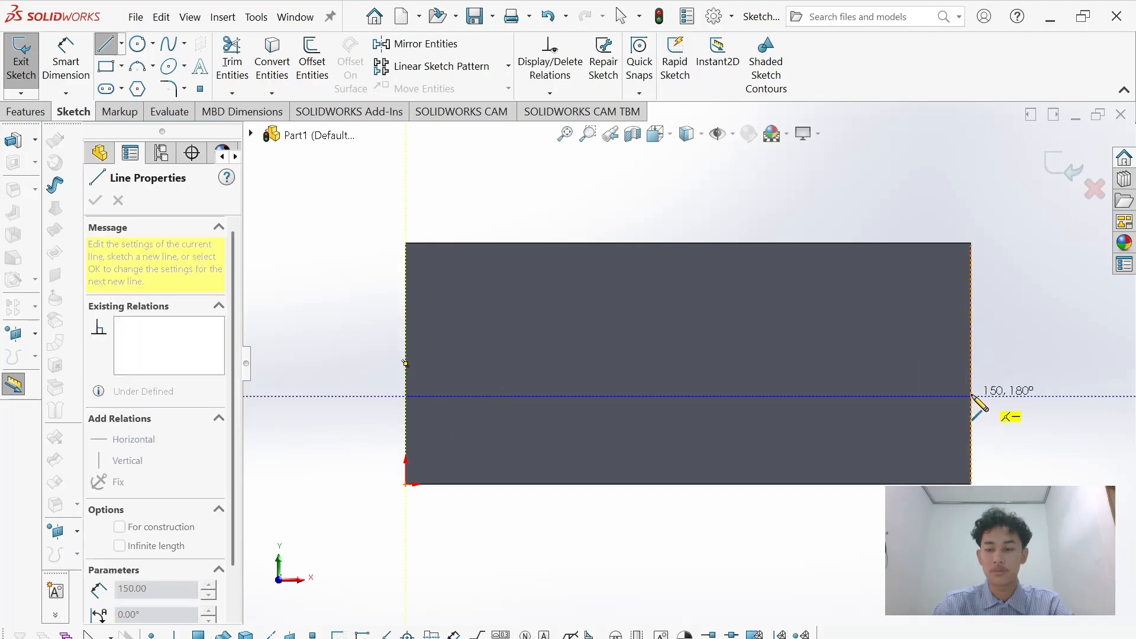
pyautogui.click(972, 396)
# - Add the sketch text "SELAWW" along the horizontal line
pyautogui.click(200, 66)
pyautogui.click(173, 325)
pyautogui.press('capslock')
pyautogui.write('SELAWW')
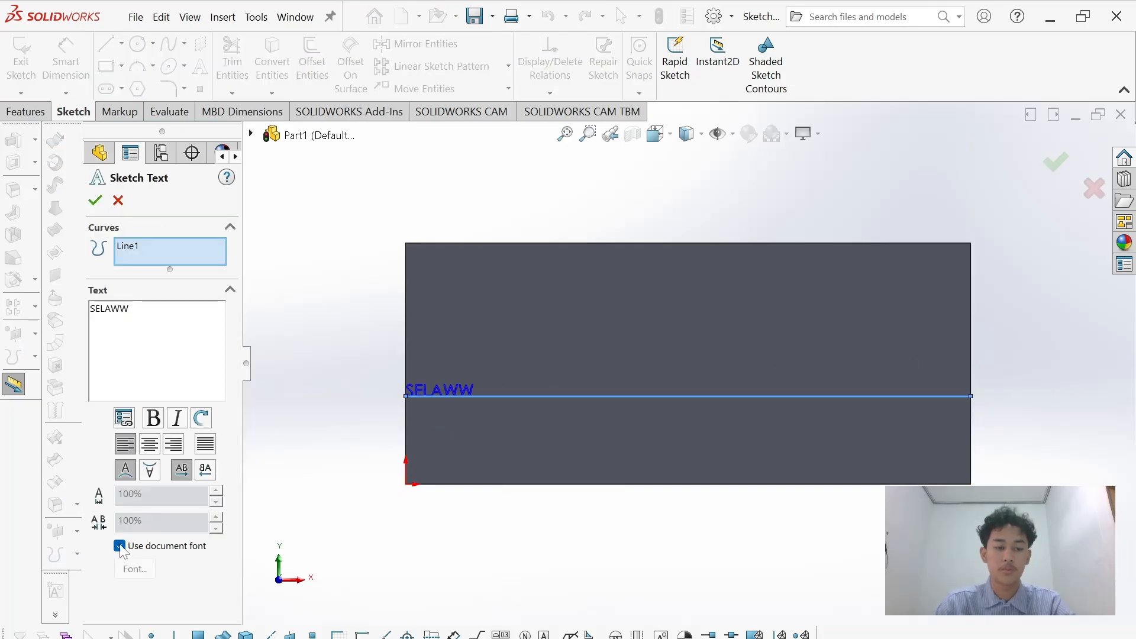
# - Replace the document font with a larger custom one, set the text's width factor to 110%, and center it along the line
pyautogui.click(120, 546)
pyautogui.click(135, 568)
pyautogui.click(654, 281)
pyautogui.click(743, 249)
pyautogui.click(216, 490)
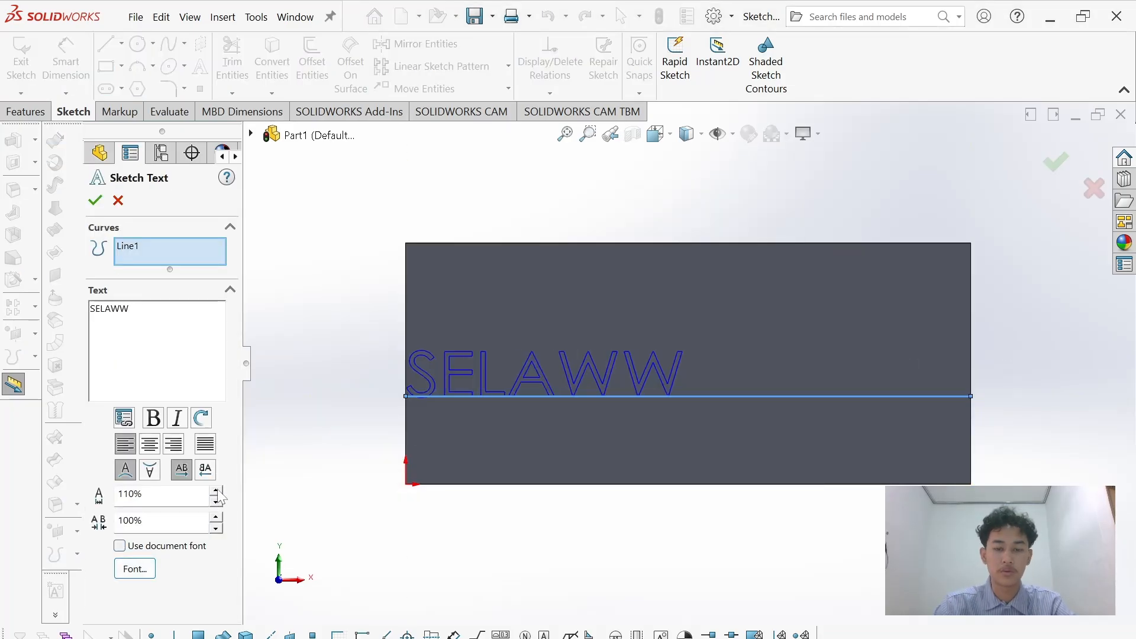
pyautogui.click(135, 568)
pyautogui.doubleClick(651, 292)
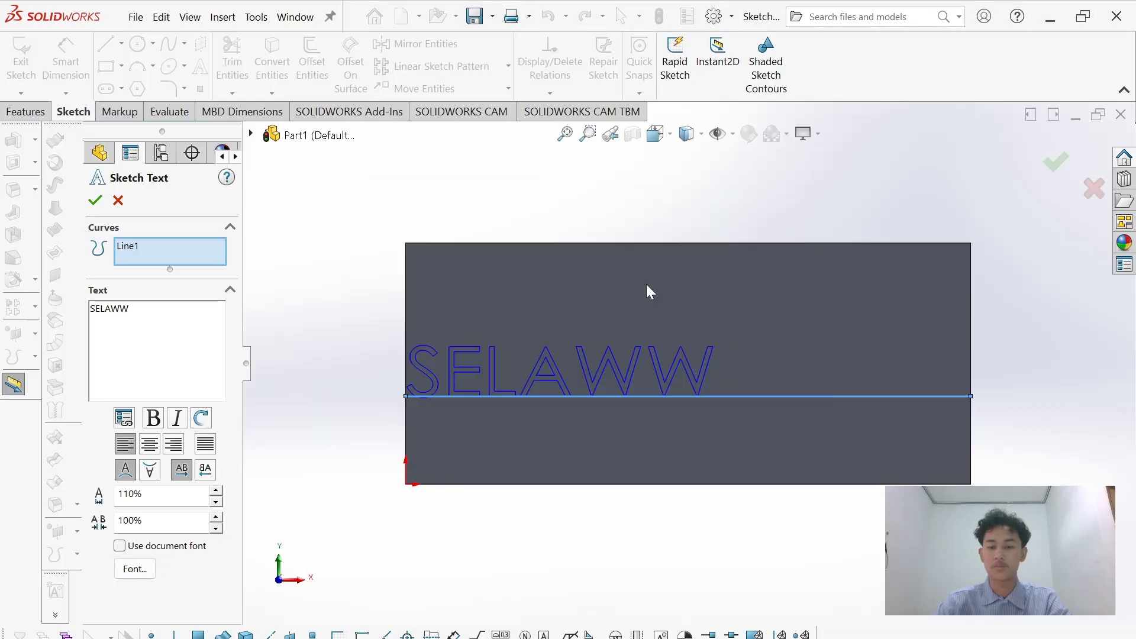
pyautogui.click(150, 443)
pyautogui.click(95, 200)
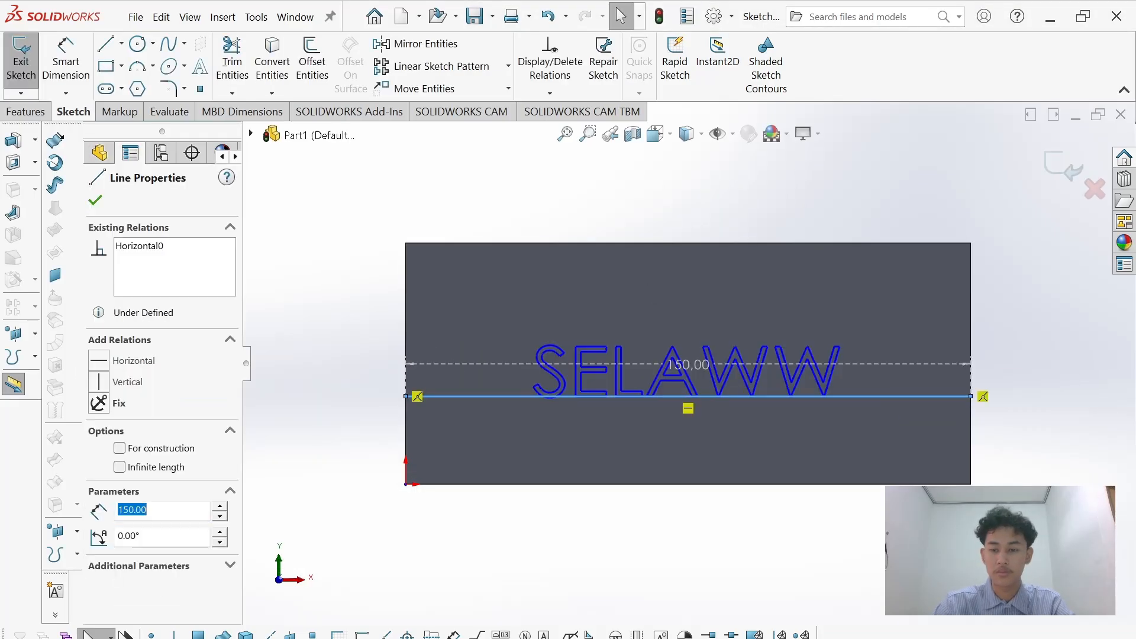
# - Delete the guide line under the text and extrude the SELAWW lettering 20 mm out of the plate
pyautogui.press('Delete')
pyautogui.click(464, 339)
pyautogui.click(14, 212)
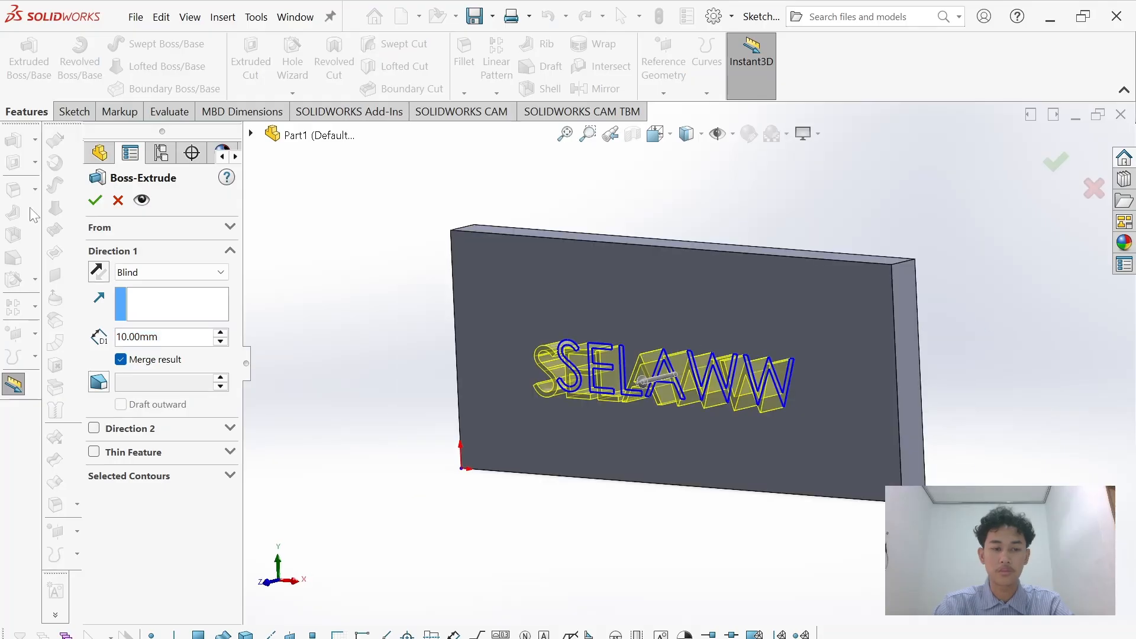
pyautogui.doubleClick(135, 337)
pyautogui.write('20')
pyautogui.press('Return')
pyautogui.click(95, 200)
# - On the plate's front face, sketch a circle of about 5 mm radius near the upper left corner
pyautogui.press('space')
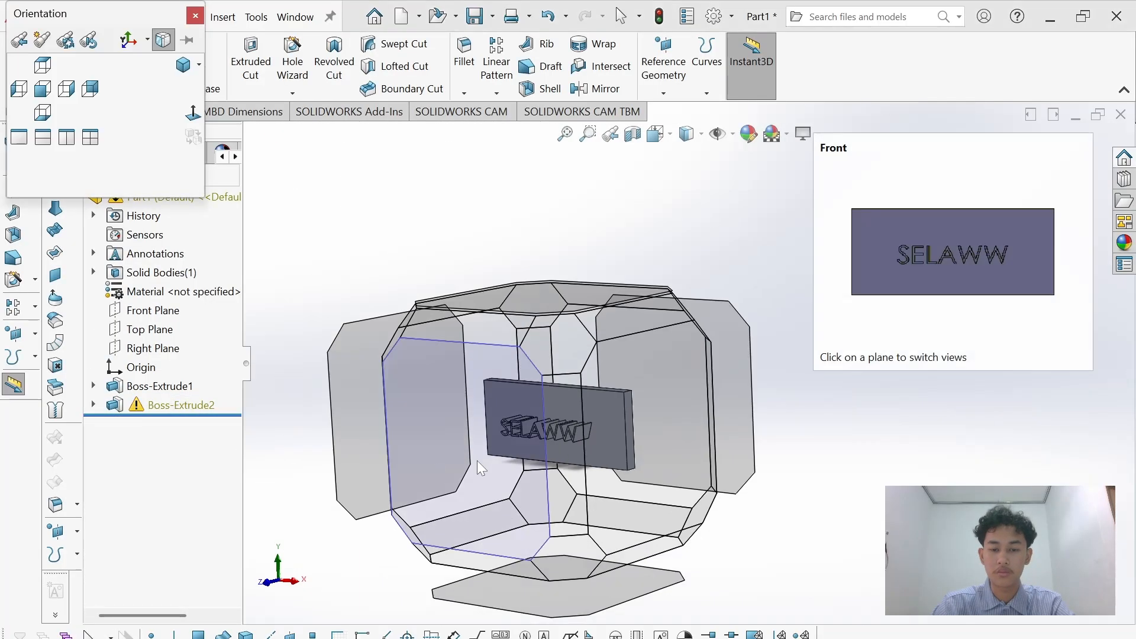
pyautogui.click(482, 467)
pyautogui.click(74, 112)
pyautogui.click(26, 65)
pyautogui.click(473, 296)
pyautogui.click(137, 44)
pyautogui.click(436, 277)
pyautogui.click(449, 290)
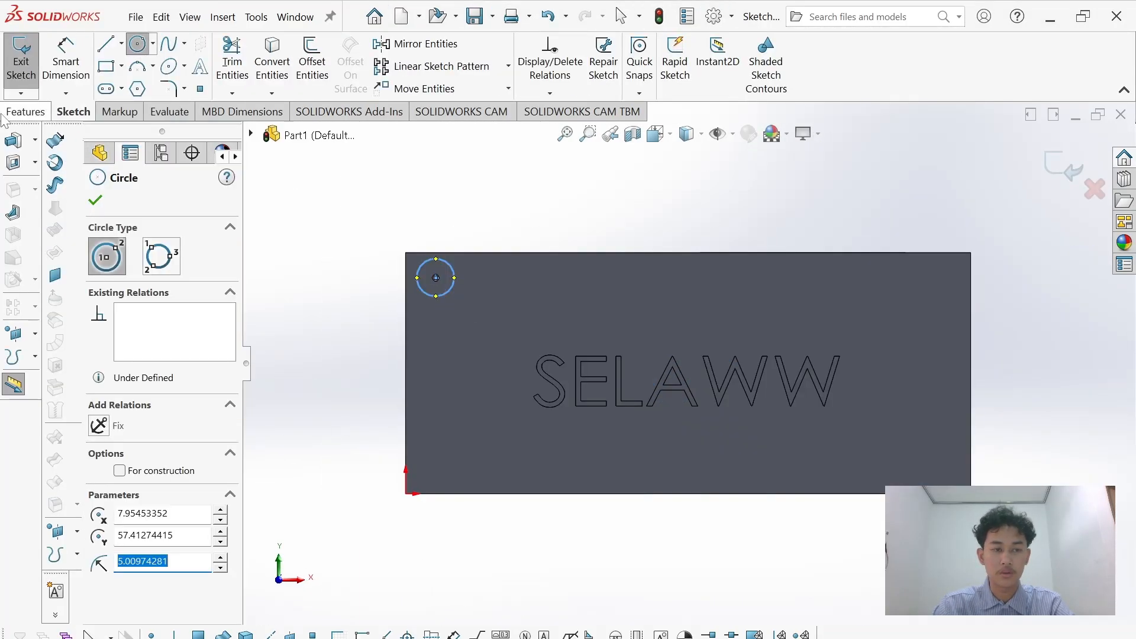
# - Cut-extrude the circle through the plate to make the corner hole
pyautogui.click(26, 111)
pyautogui.click(251, 65)
pyautogui.press('Return')
# - Examine the finished plate, its raised lettering and its corner hole from several angles
pyautogui.moveTo(964, 438); pyautogui.dragTo(997, 426, button='middle')
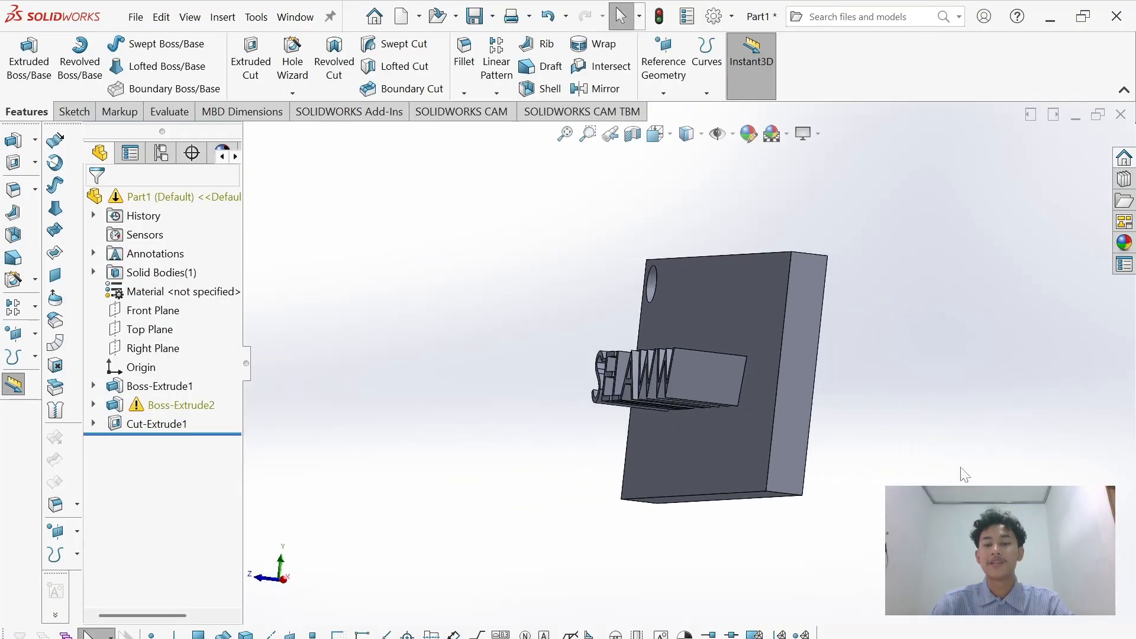
pyautogui.moveTo(931, 472); pyautogui.dragTo(986, 467, button='middle')
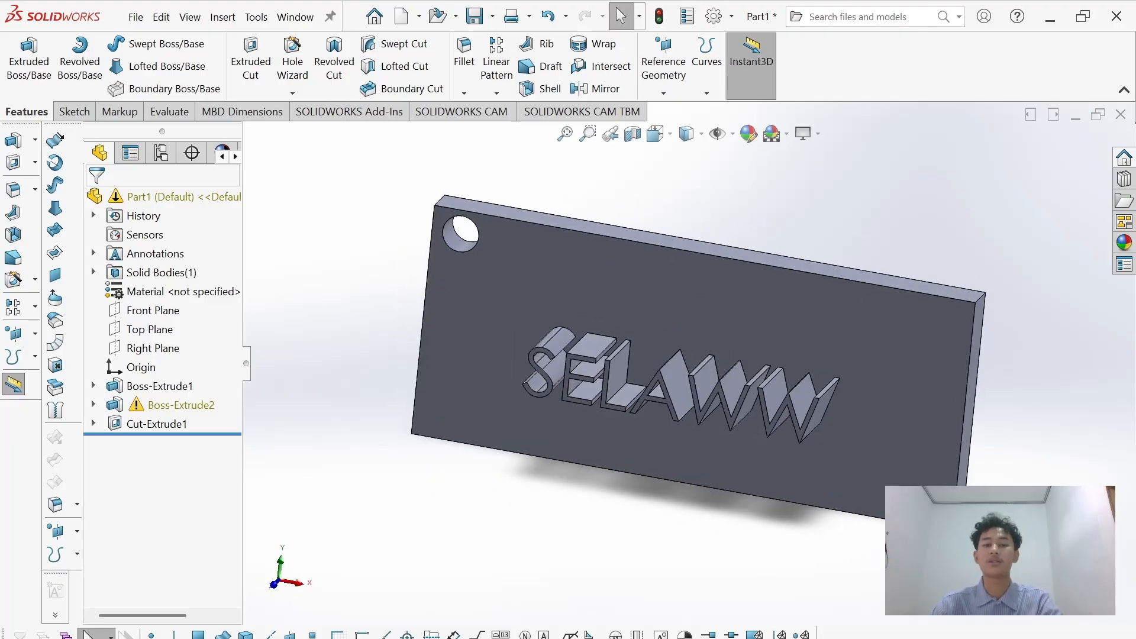
pyautogui.moveTo(961, 497); pyautogui.dragTo(938, 501, button='middle')
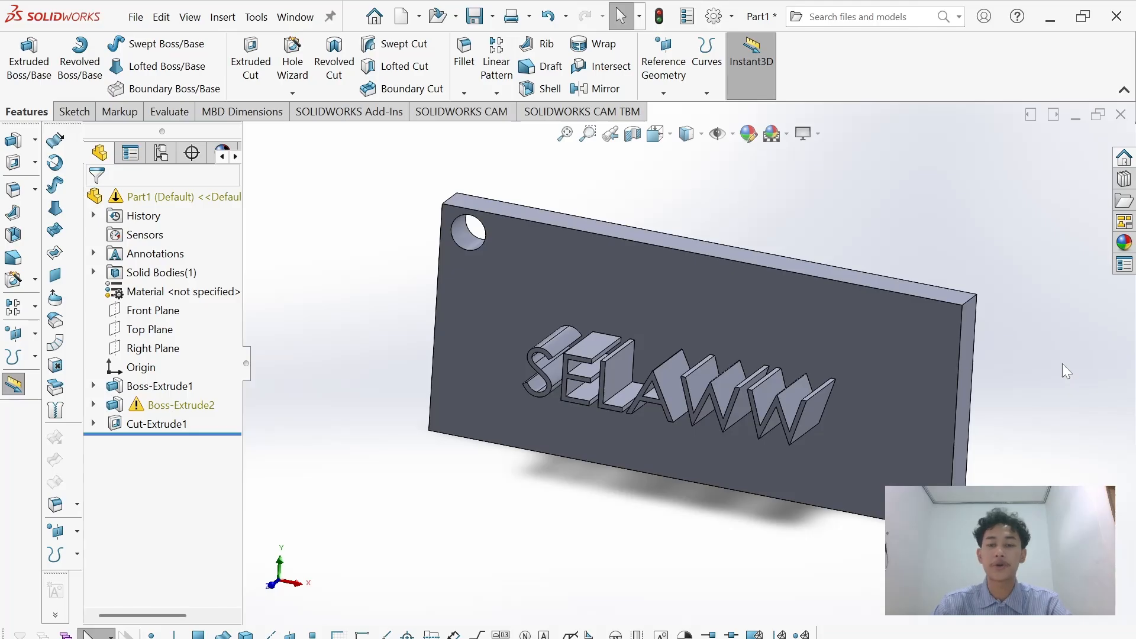
pyautogui.scroll(5, 882, 495)
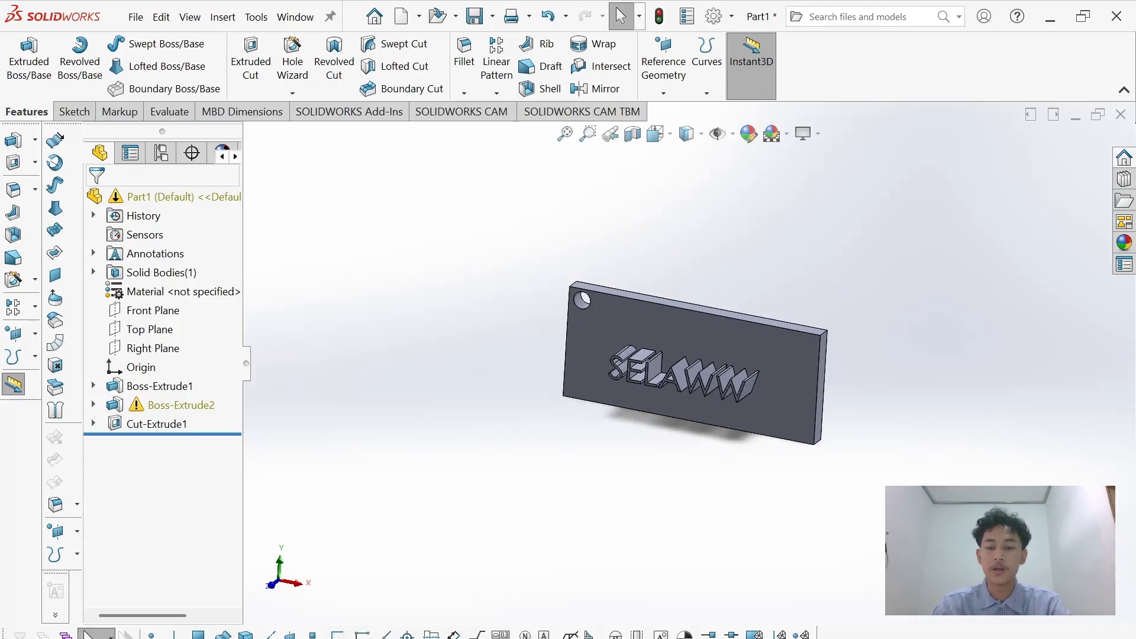
pyautogui.scroll(-5, 907, 439)
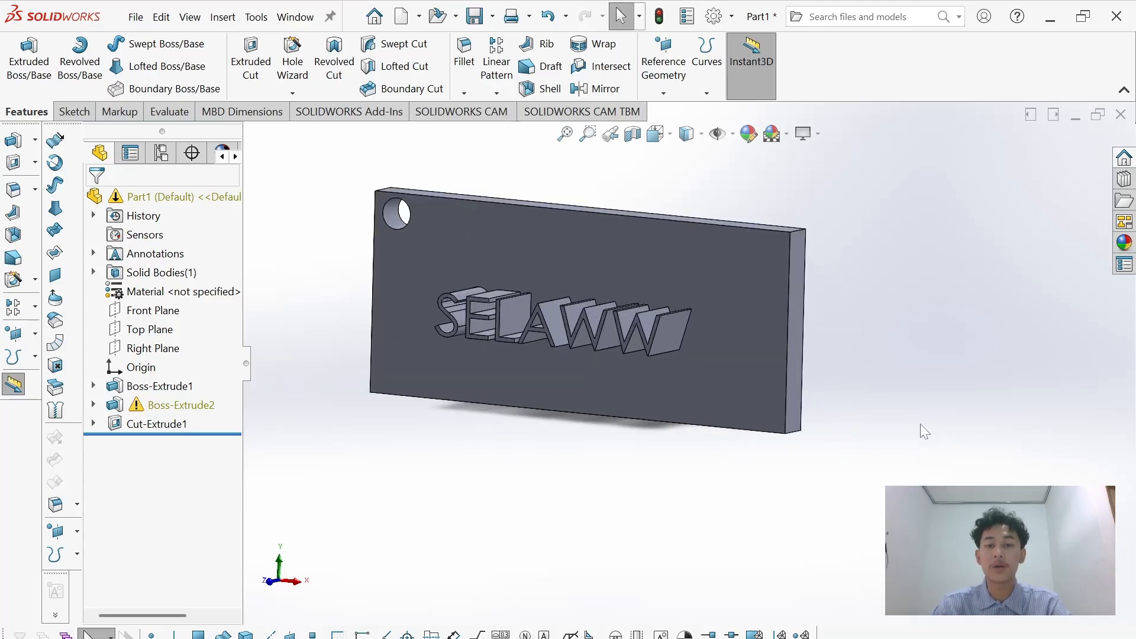
pyautogui.moveTo(924, 414); pyautogui.dragTo(843, 455, button='middle')
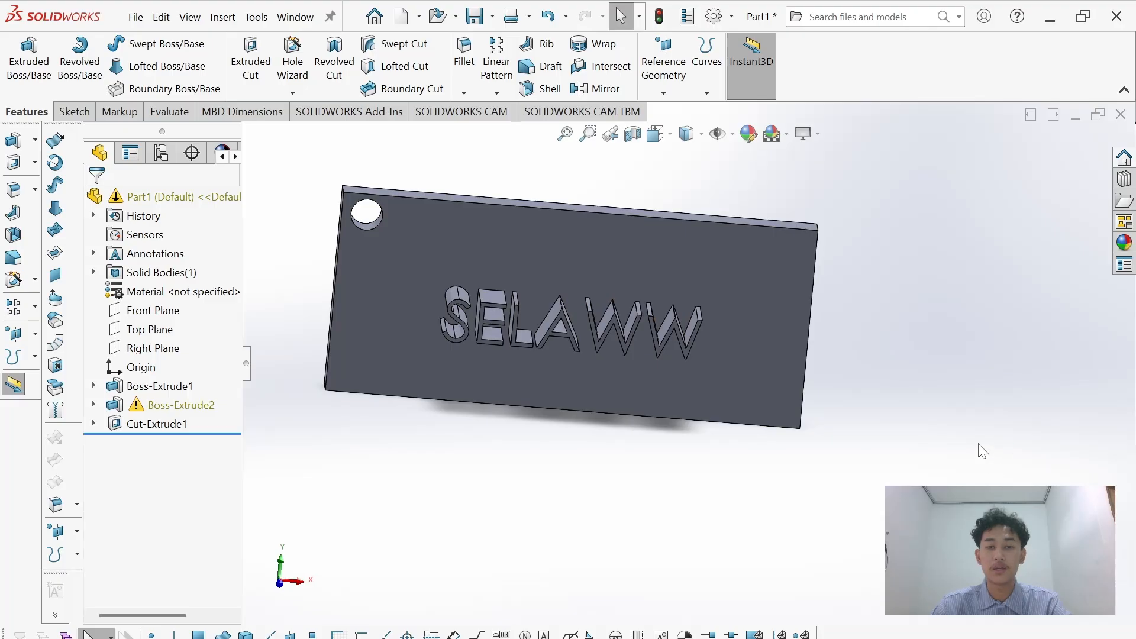
pyautogui.scroll(3, 994, 456)
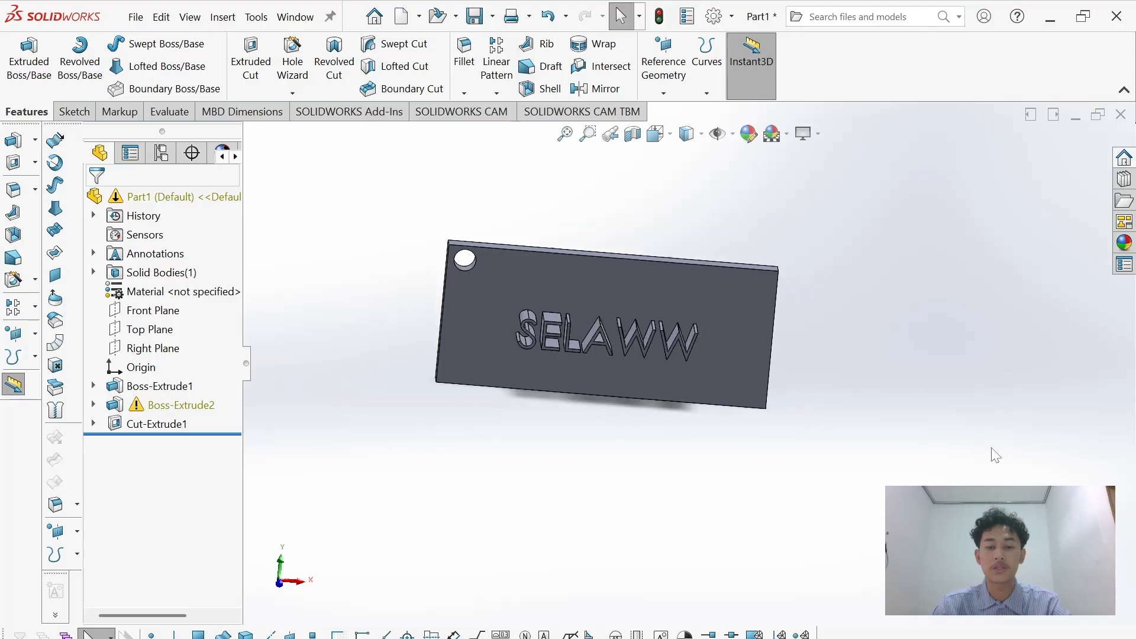
# - Begin saving the part under a new location and choose the TUGAS 10 folder inside CAD&CAM 01
pyautogui.click(135, 19)
pyautogui.click(178, 234)
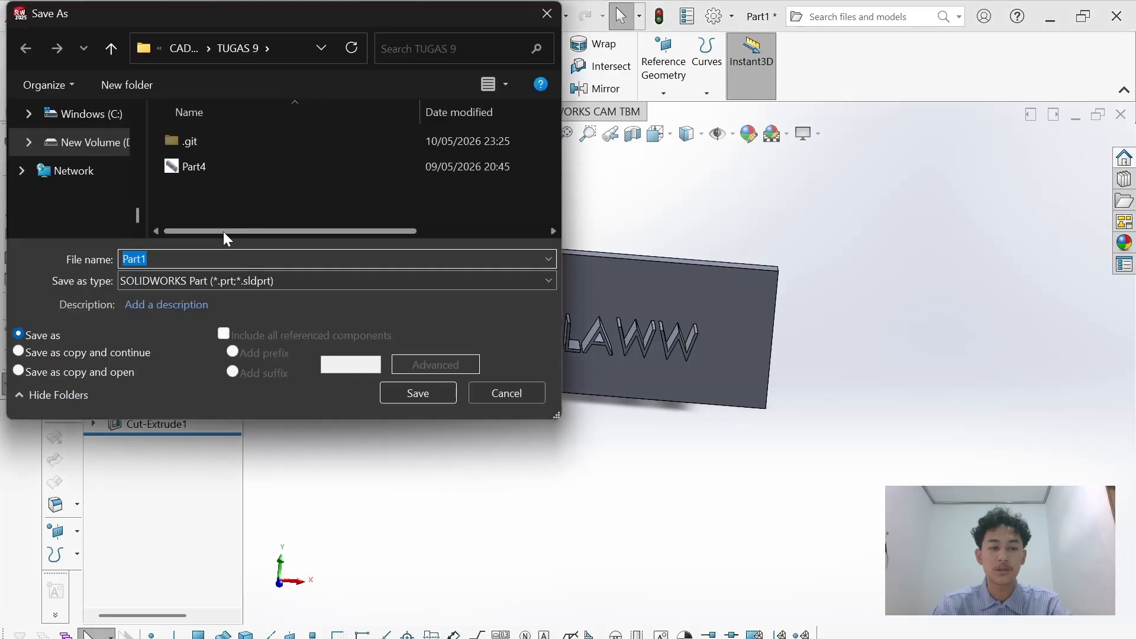
pyautogui.click(89, 151)
pyautogui.doubleClick(232, 190)
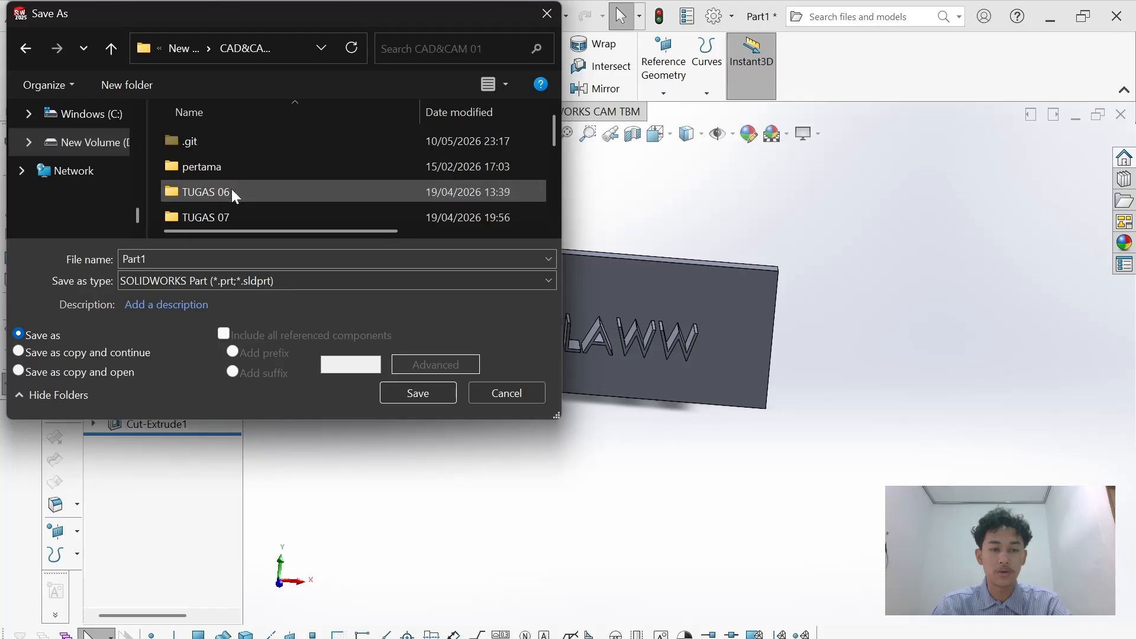
pyautogui.scroll(-1, 237, 195)
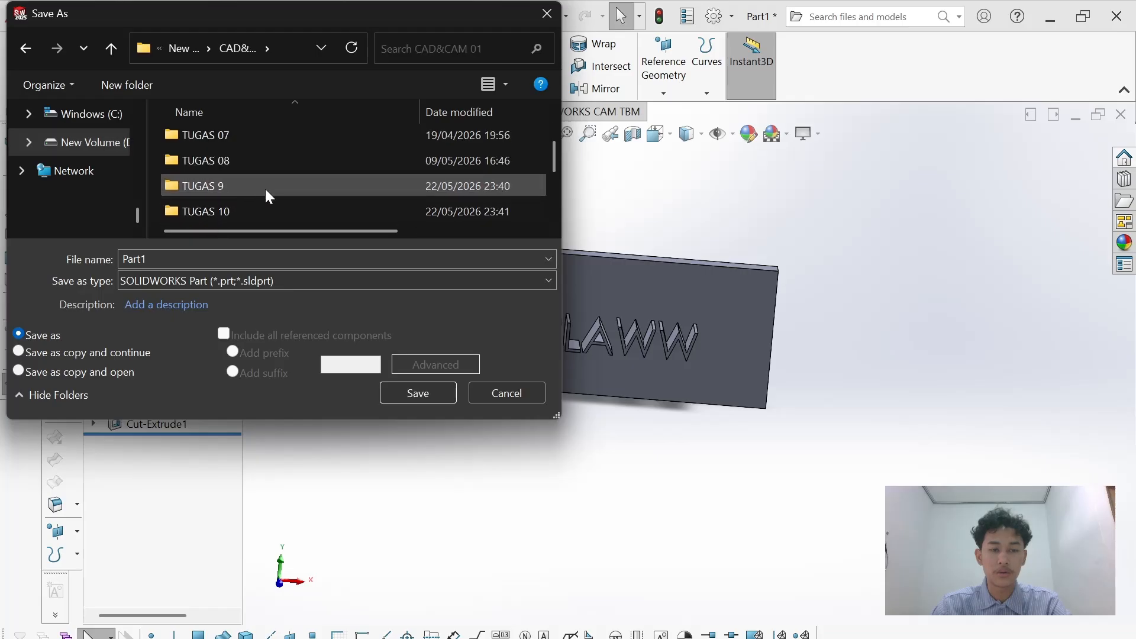
pyautogui.doubleClick(247, 213)
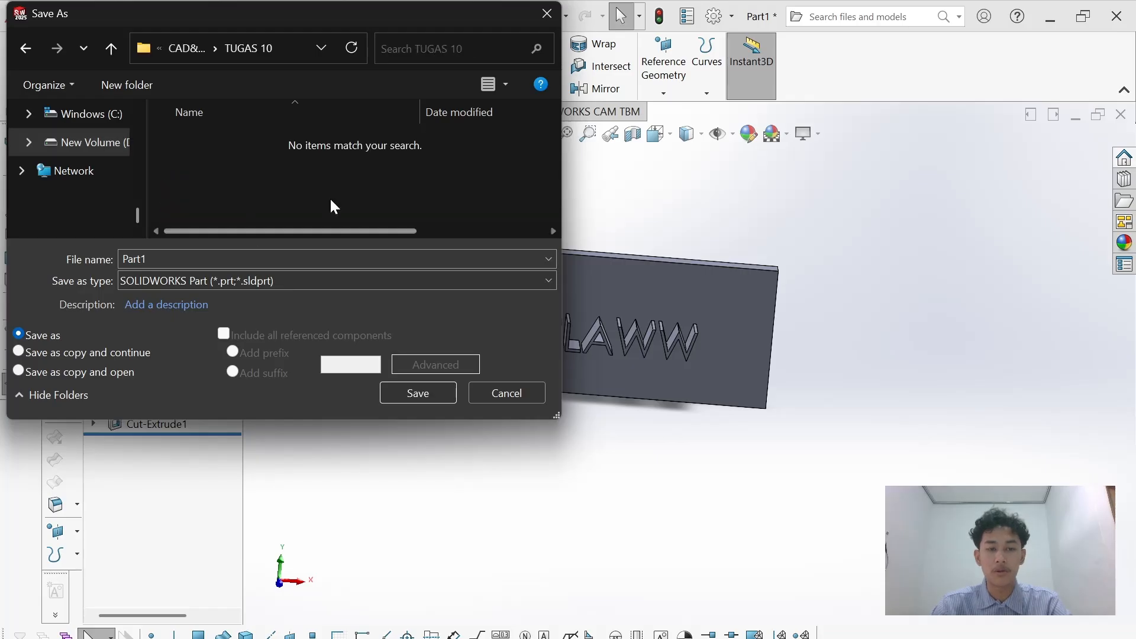
# - Export the part in STL format as Part1, replacing the existing file of that name
pyautogui.click(393, 281)
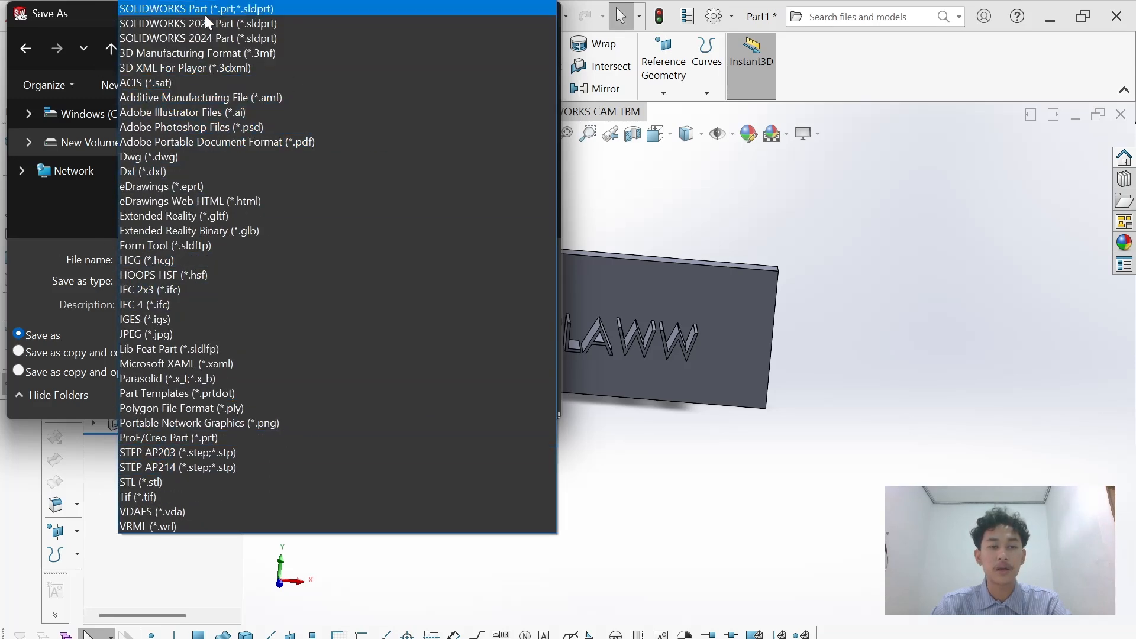
pyautogui.click(155, 486)
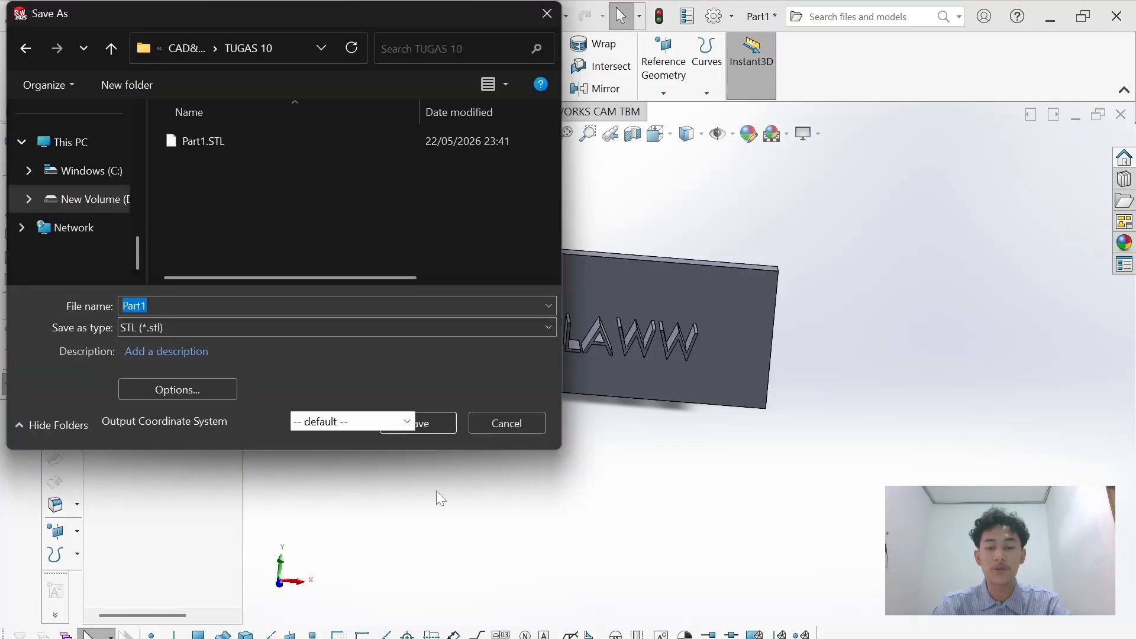
pyautogui.click(432, 423)
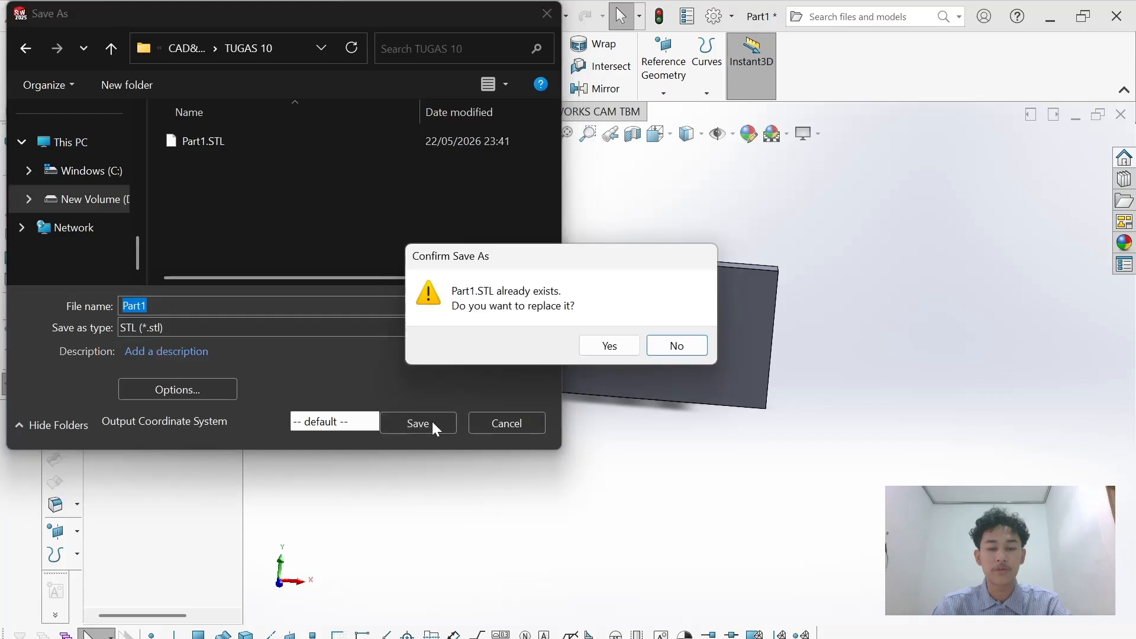
pyautogui.click(611, 348)
pyautogui.click(608, 363)
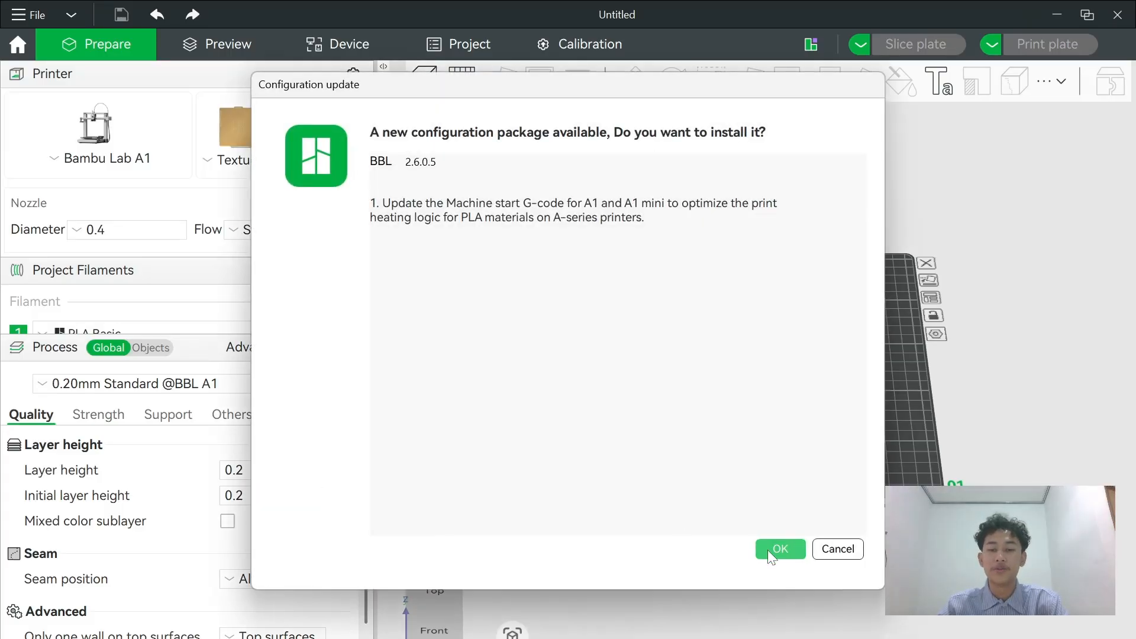
# - Switch to Bambu Studio and install the BBL 2.6.0.5 configuration update
pyautogui.click(768, 549)
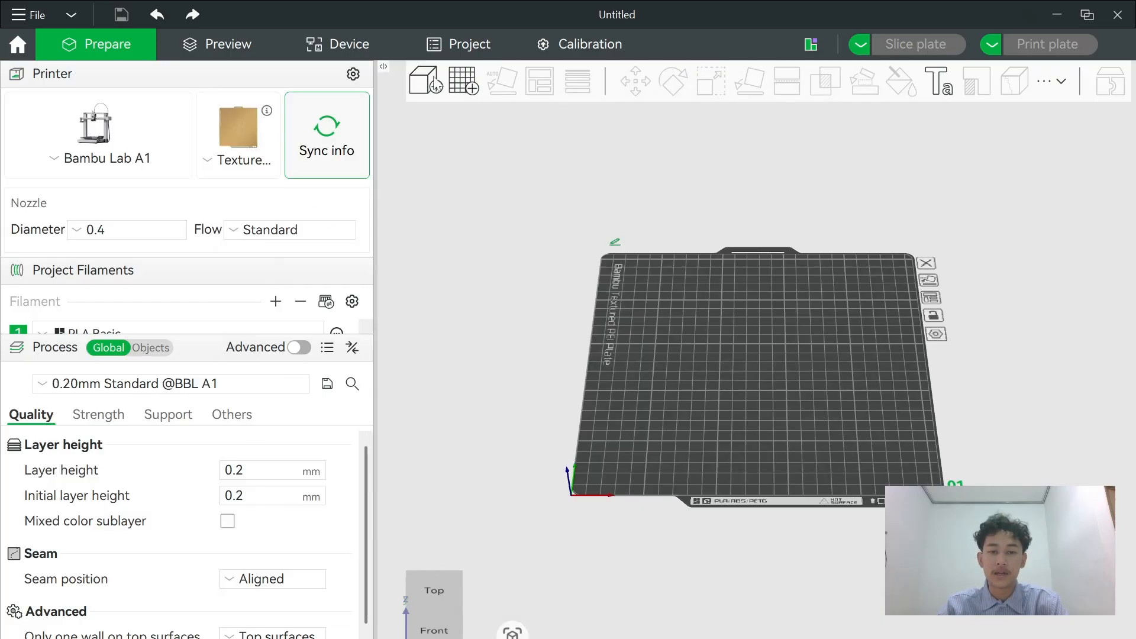
# - Import the Part1 model from the TUGAS 10 folder inside CAD&CAM 01 on drive D onto the build plate
pyautogui.scroll(1, 436, 86)
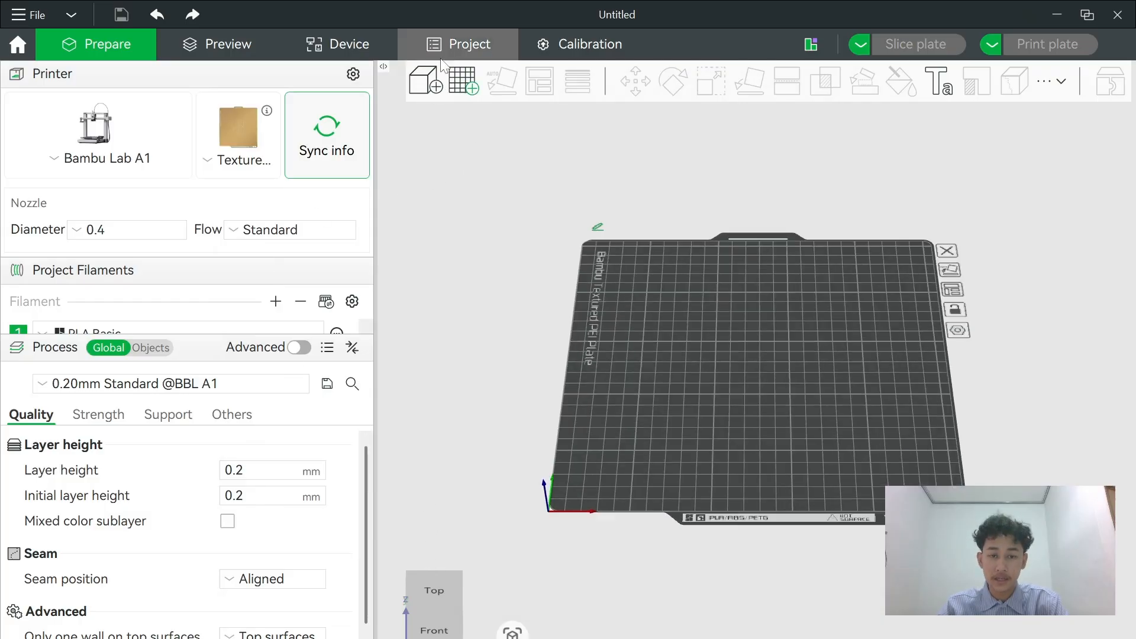
pyautogui.click(437, 93)
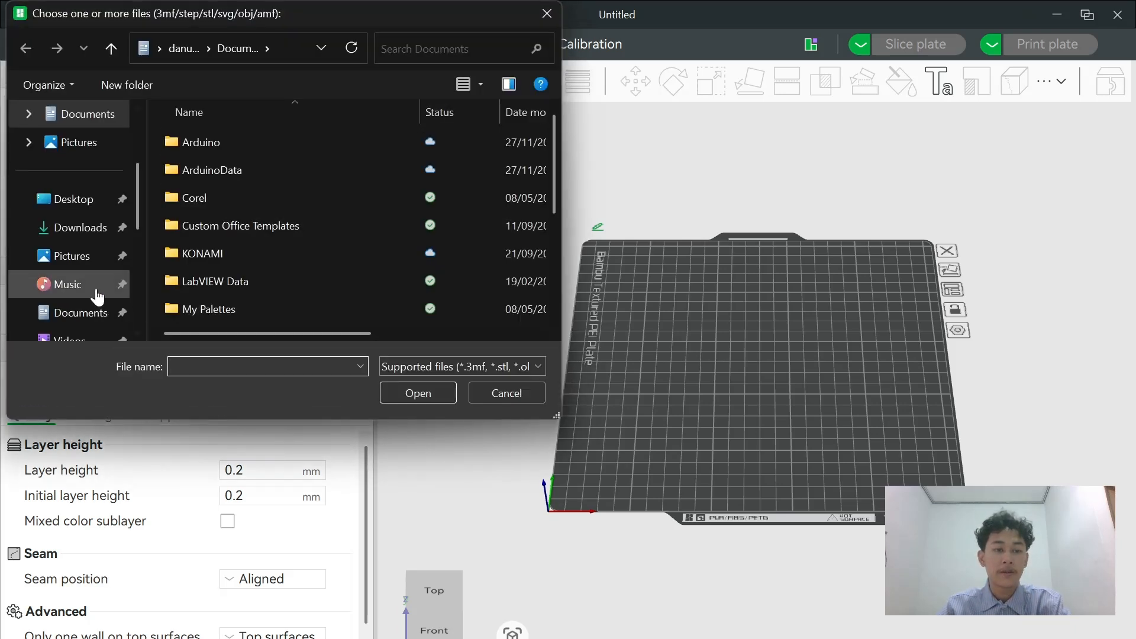
pyautogui.scroll(-3, 89, 255)
pyautogui.click(94, 264)
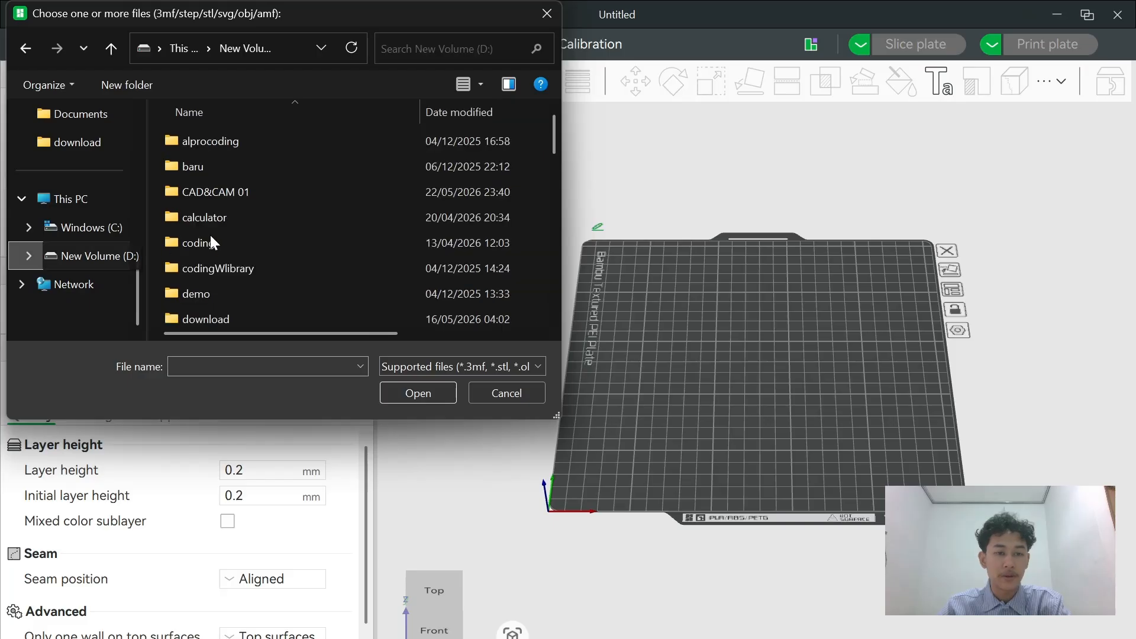
pyautogui.doubleClick(236, 189)
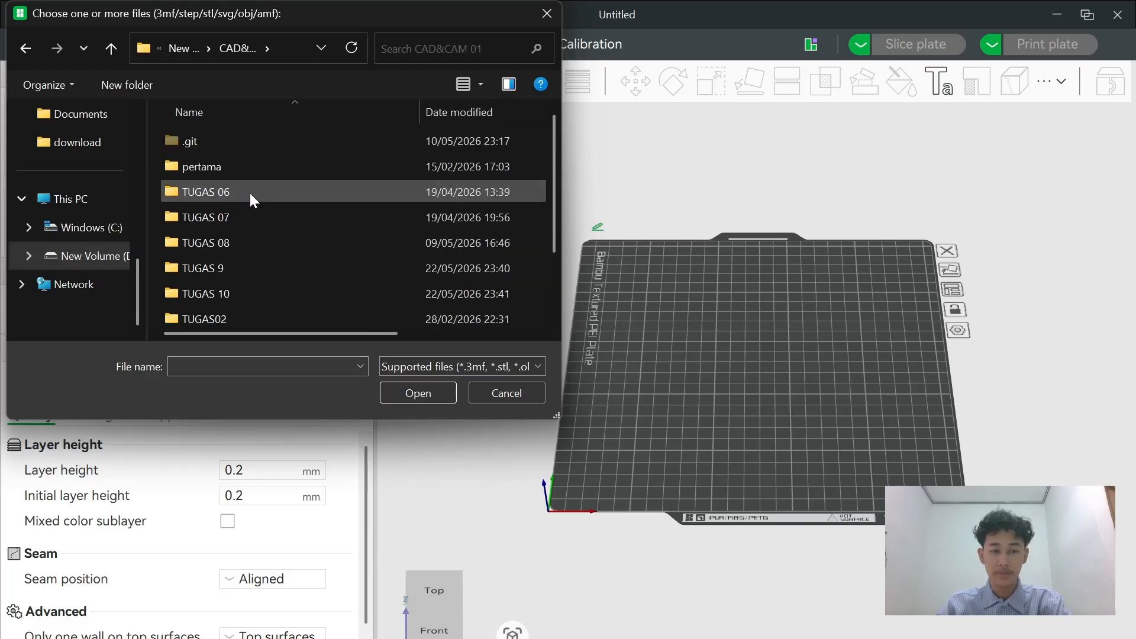
pyautogui.scroll(-2, 260, 237)
pyautogui.click(248, 235)
pyautogui.doubleClick(249, 236)
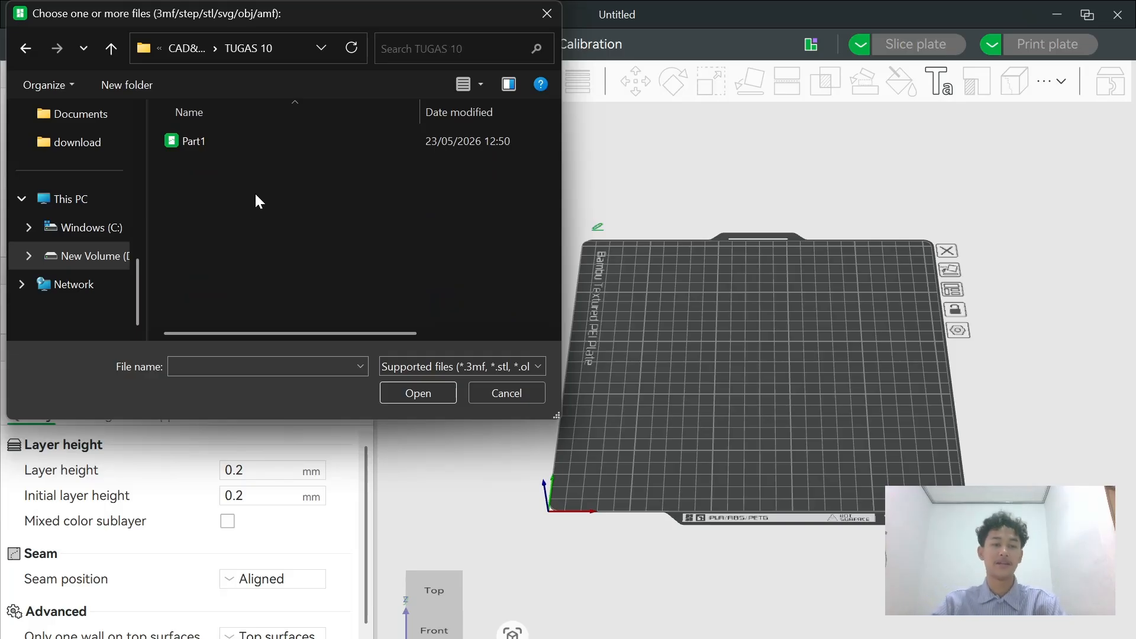
pyautogui.click(255, 145)
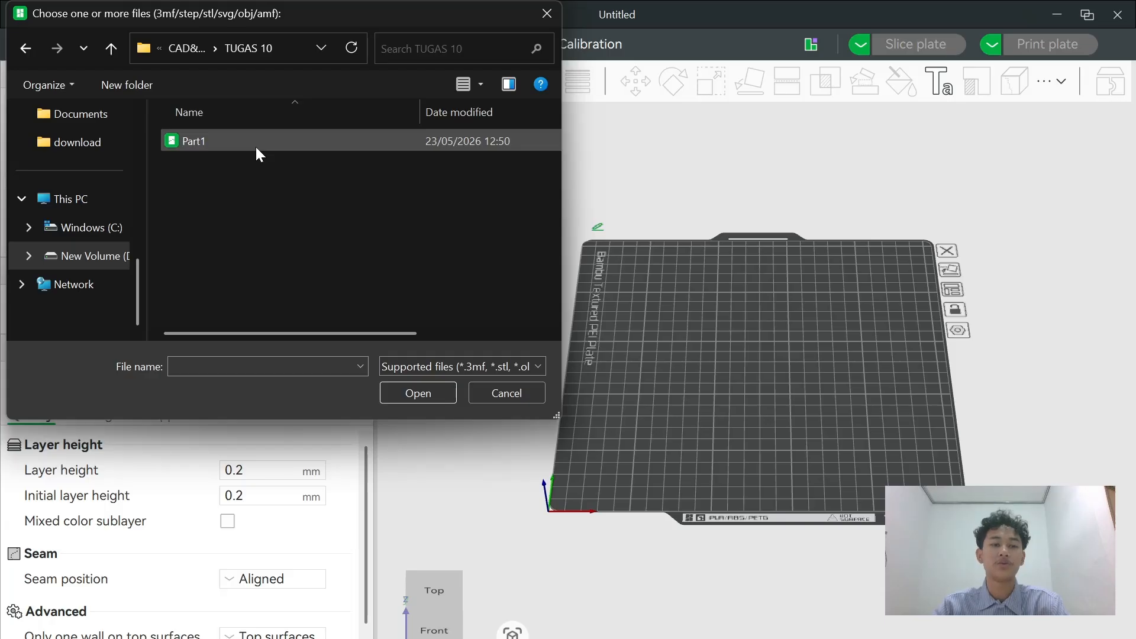
pyautogui.doubleClick(256, 145)
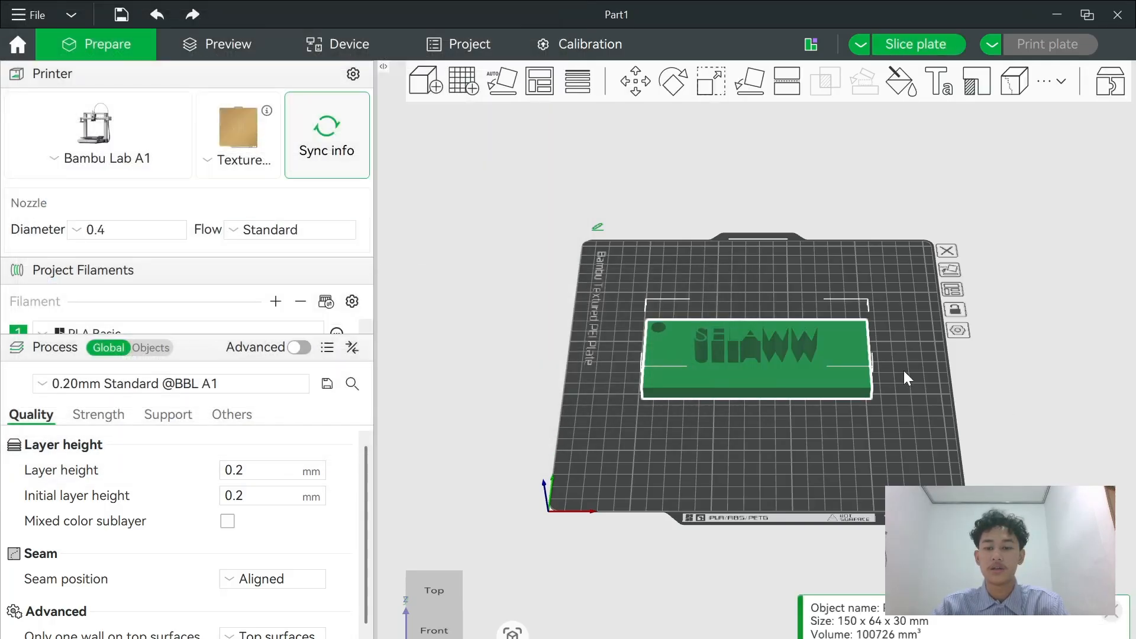
# - Review the available printer presets and leave the Bambu Lab A1 selected
pyautogui.scroll(4, 943, 374)
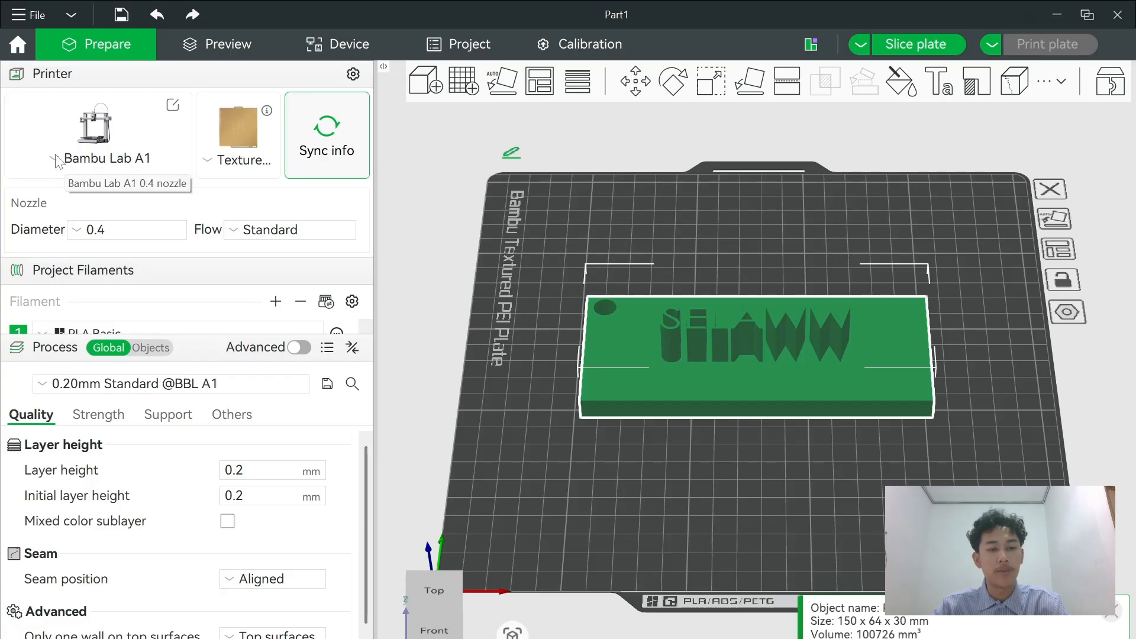
pyautogui.click(58, 160)
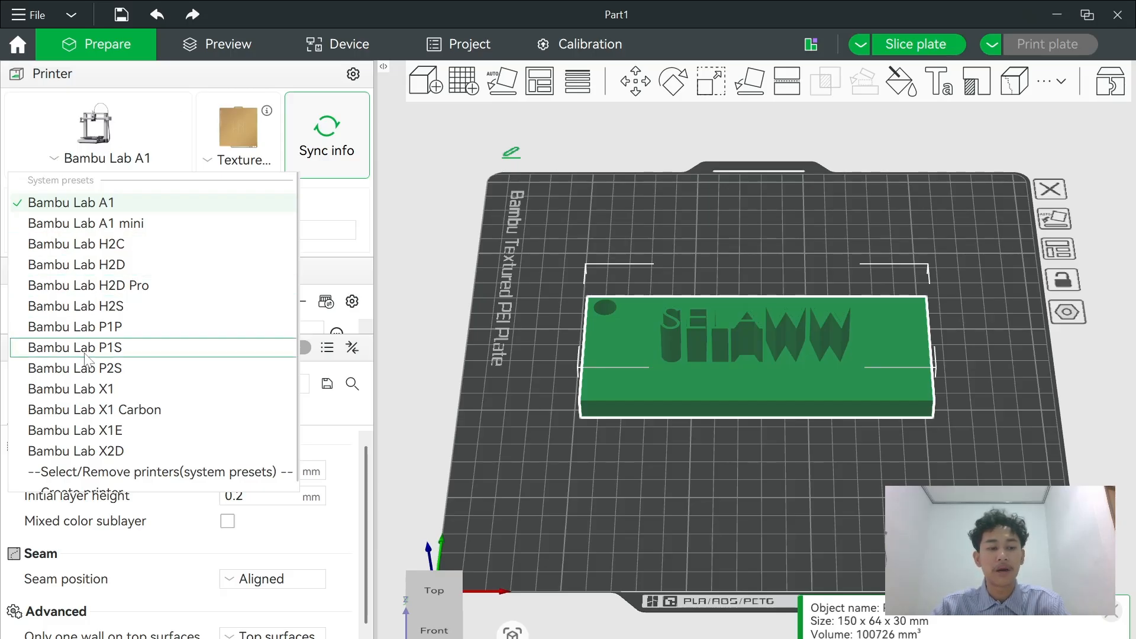
pyautogui.scroll(-1, 87, 361)
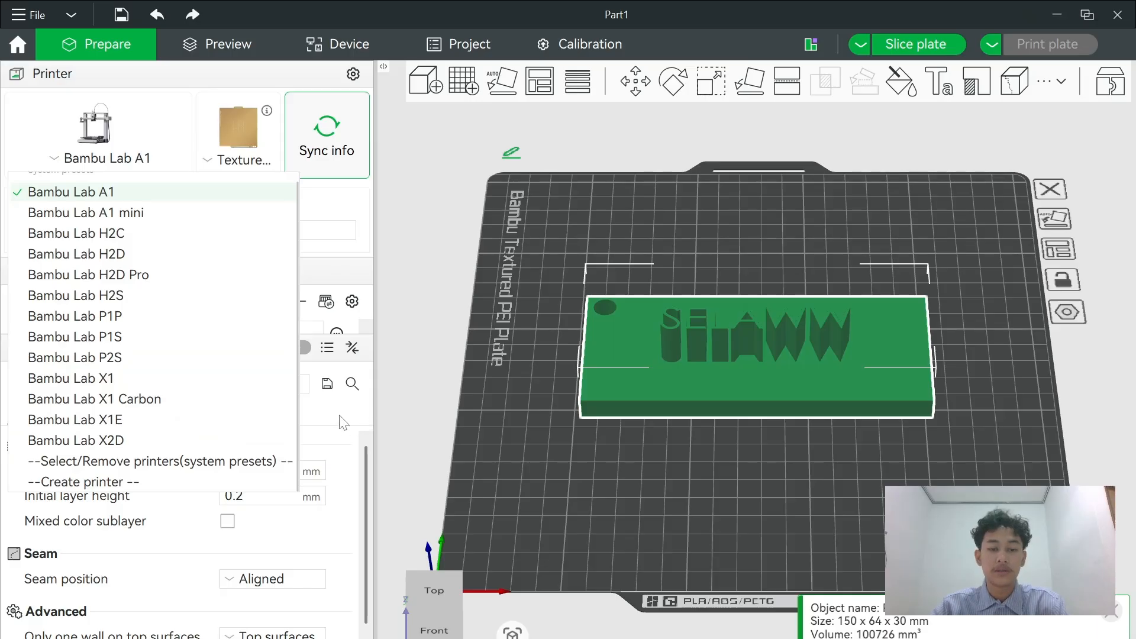
pyautogui.click(335, 437)
pyautogui.click(254, 471)
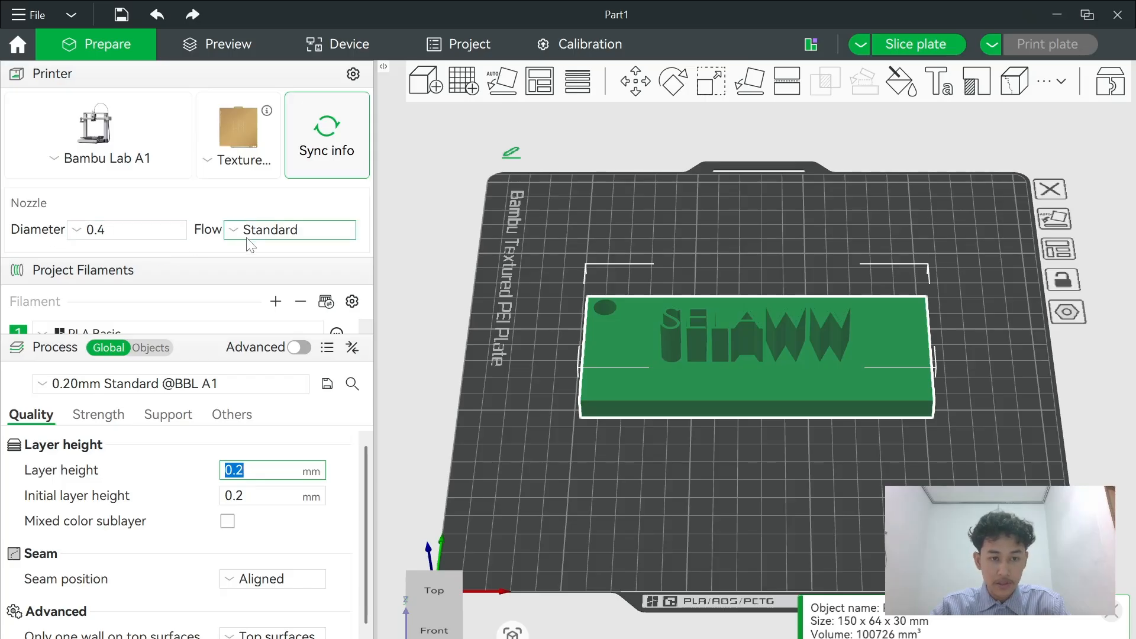
# - Review the preset groups offered for the first project filament, keeping PLA Basic
pyautogui.click(192, 275)
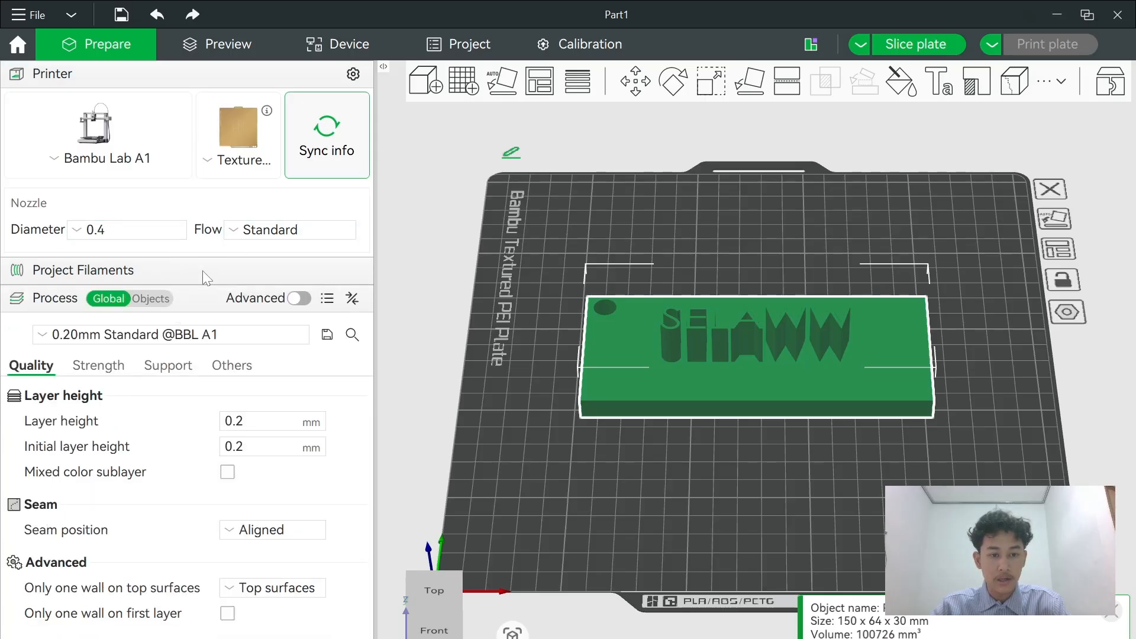
pyautogui.click(202, 271)
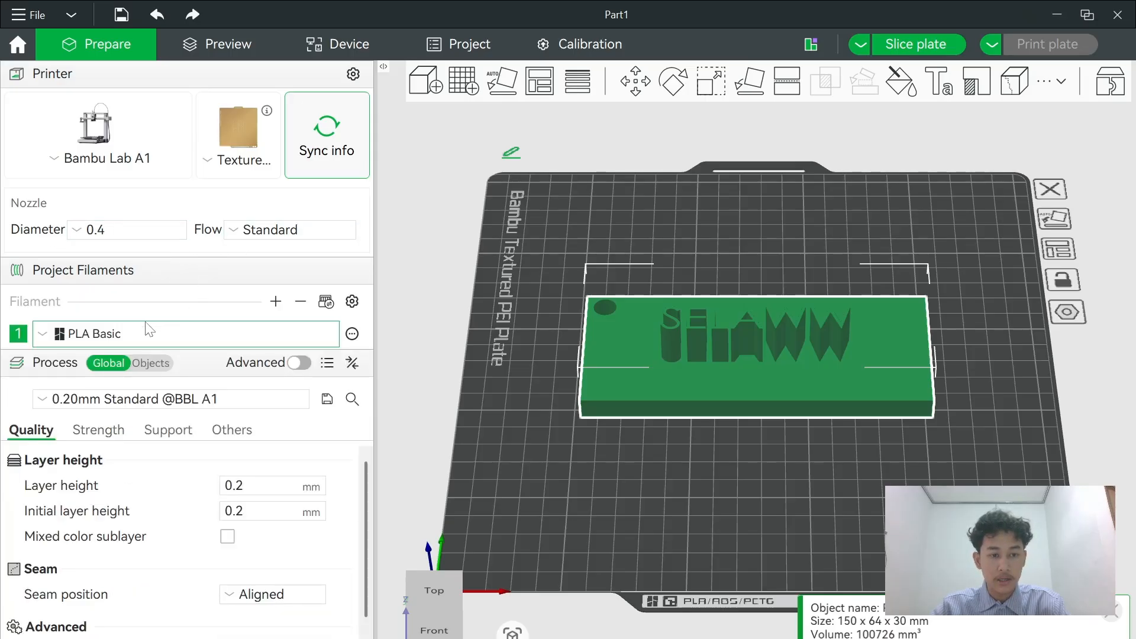
pyautogui.click(46, 337)
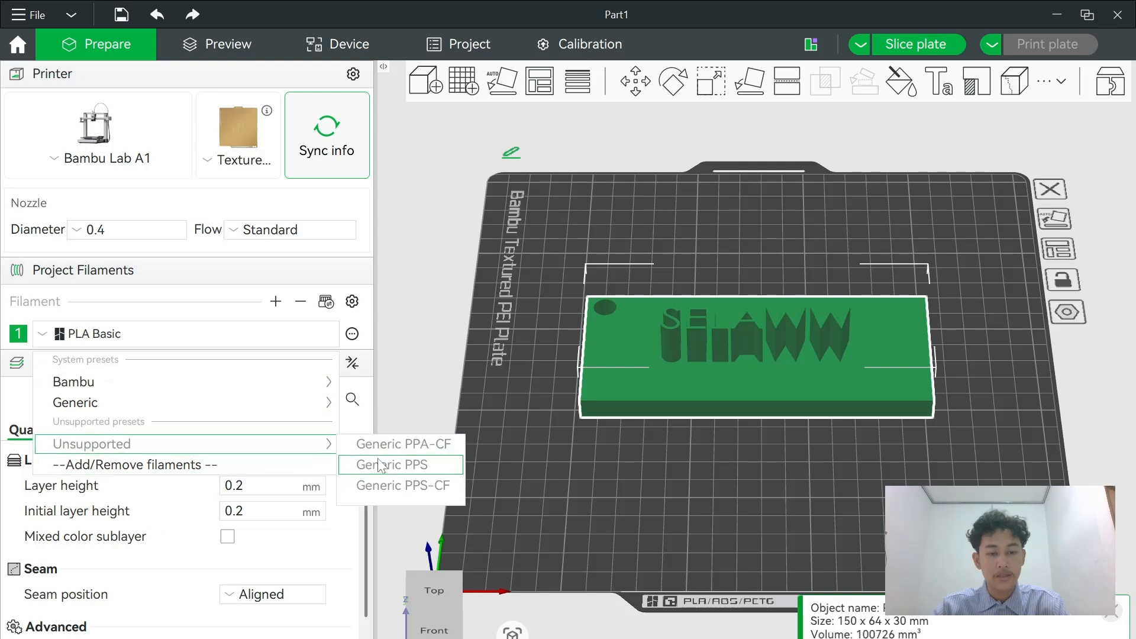
pyautogui.click(364, 424)
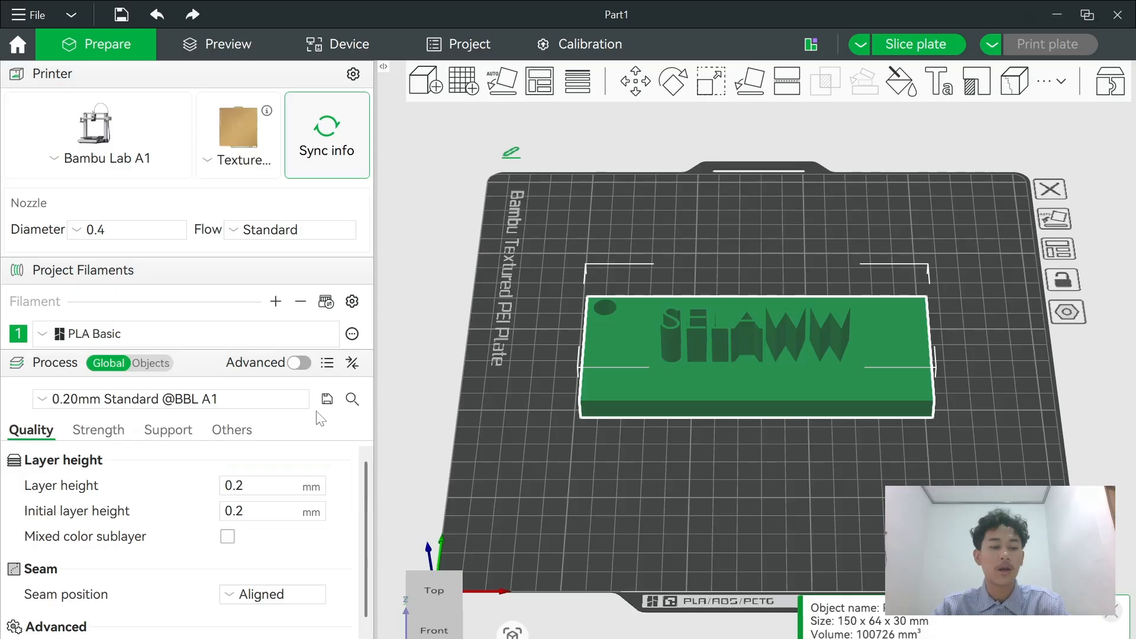
# - Examine the quality, strength, support and other process settings, including layer height, seam, bed adhesion and prime tower
pyautogui.scroll(-1, 127, 468)
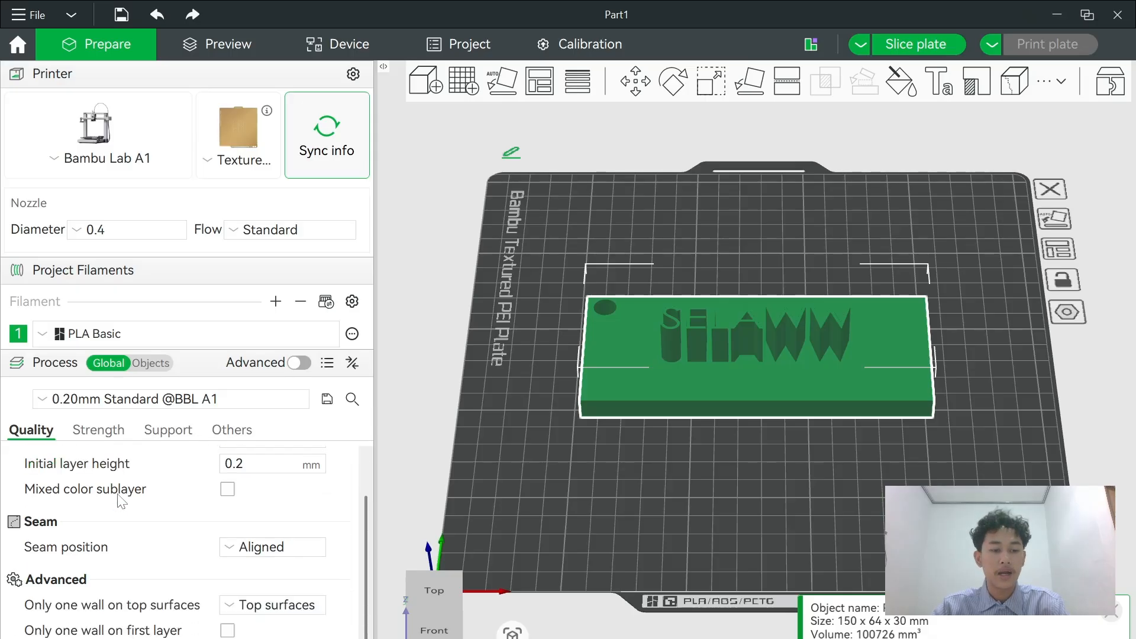
pyautogui.scroll(1, 118, 497)
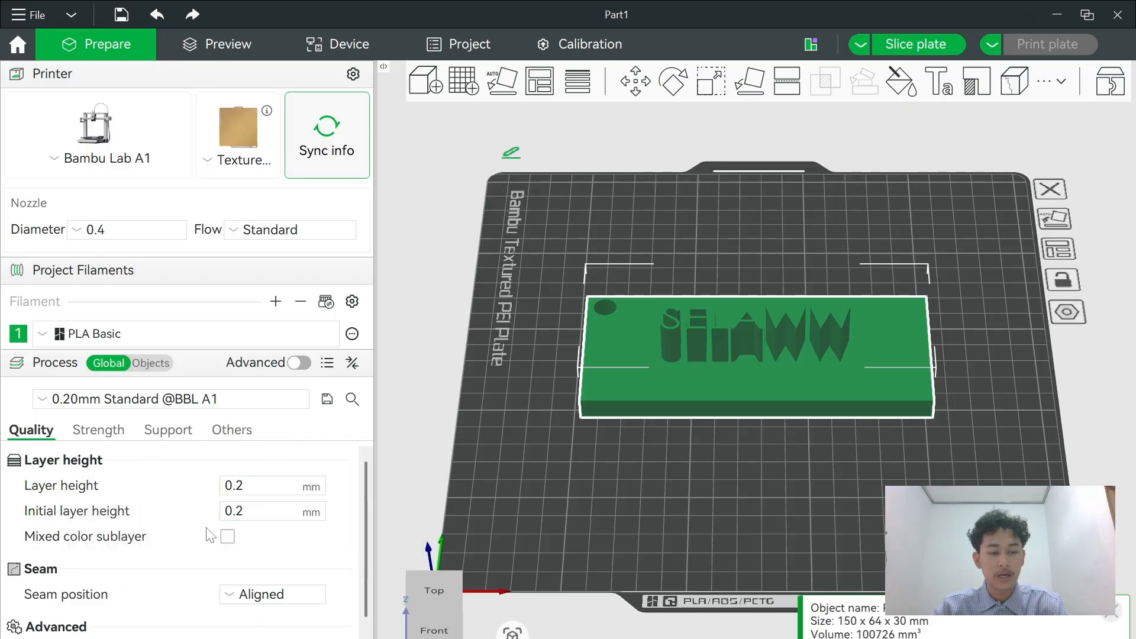
pyautogui.scroll(-1, 211, 535)
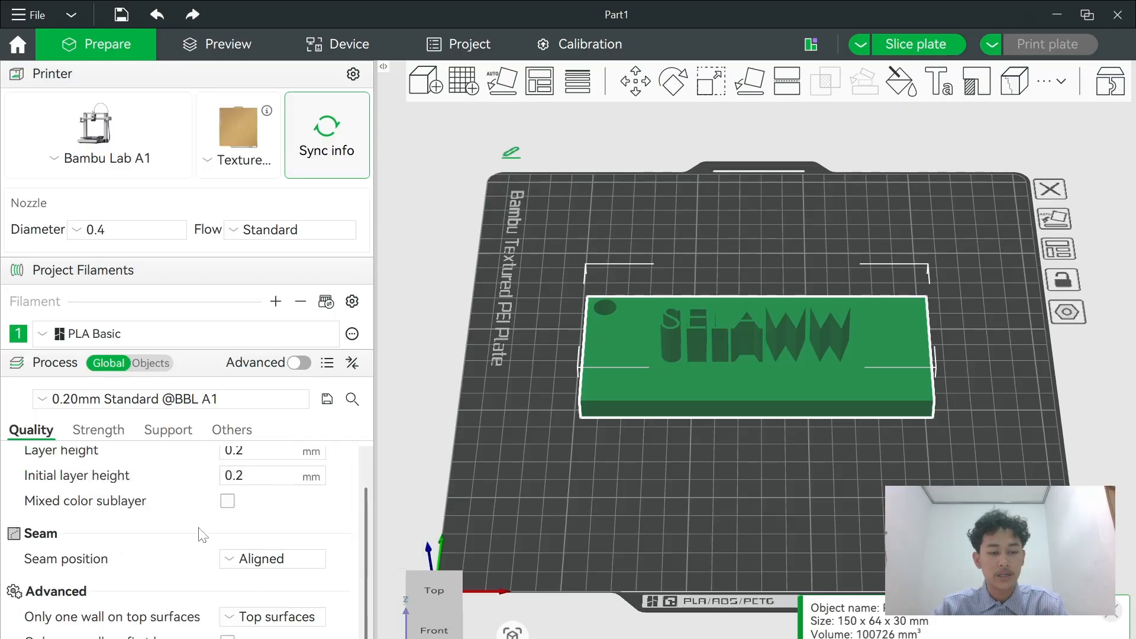
pyautogui.click(105, 435)
pyautogui.click(177, 437)
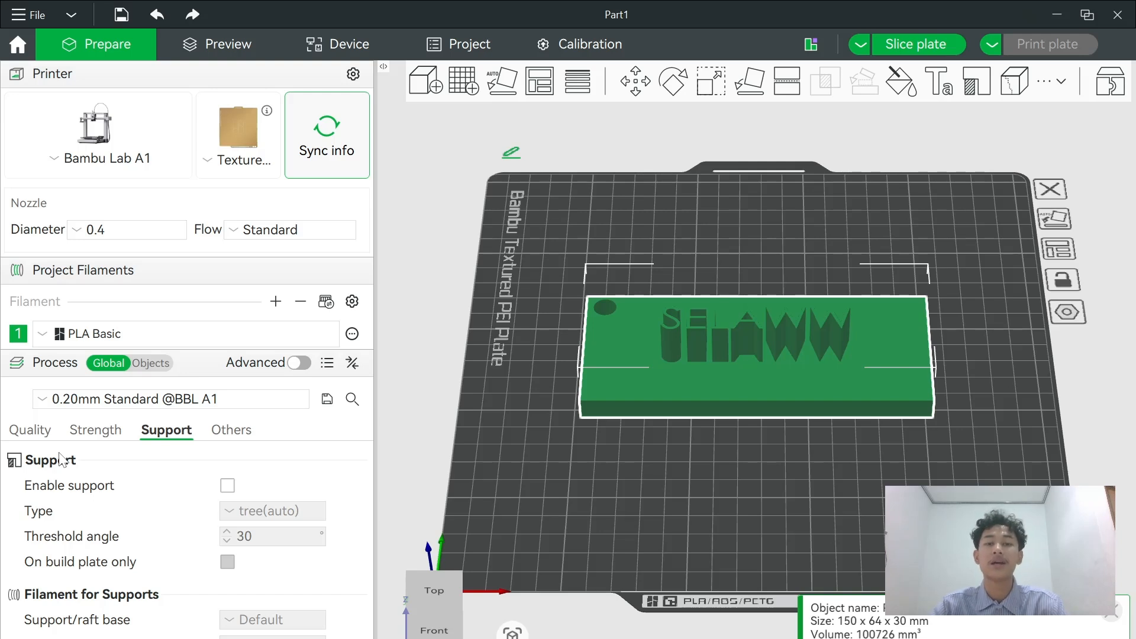
pyautogui.click(245, 432)
pyautogui.scroll(-1, 109, 553)
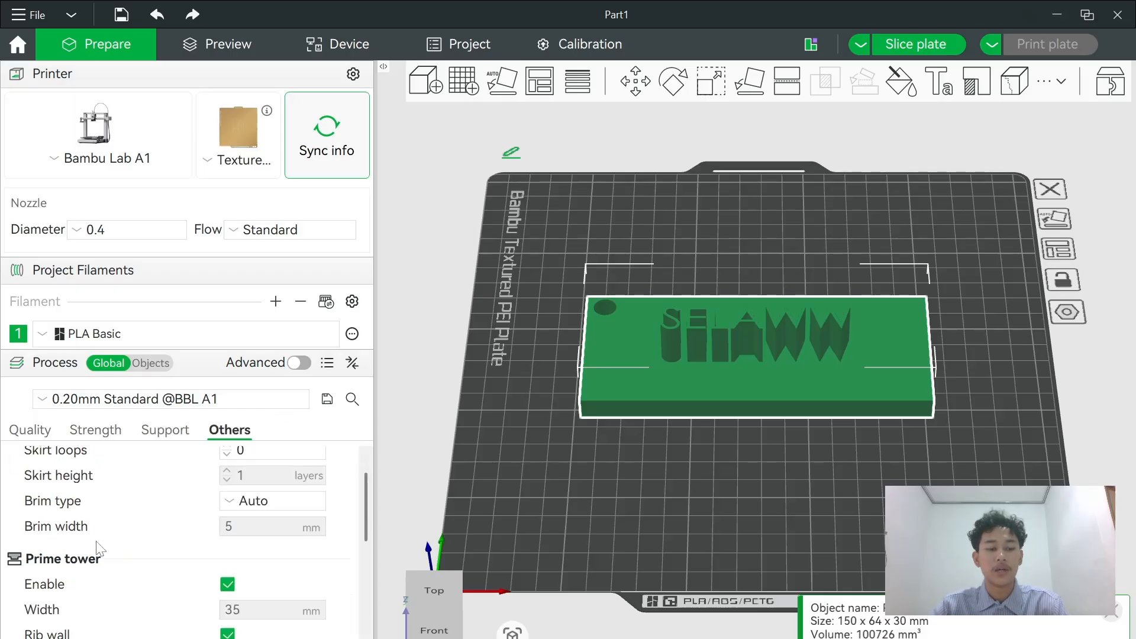
pyautogui.scroll(1, 101, 547)
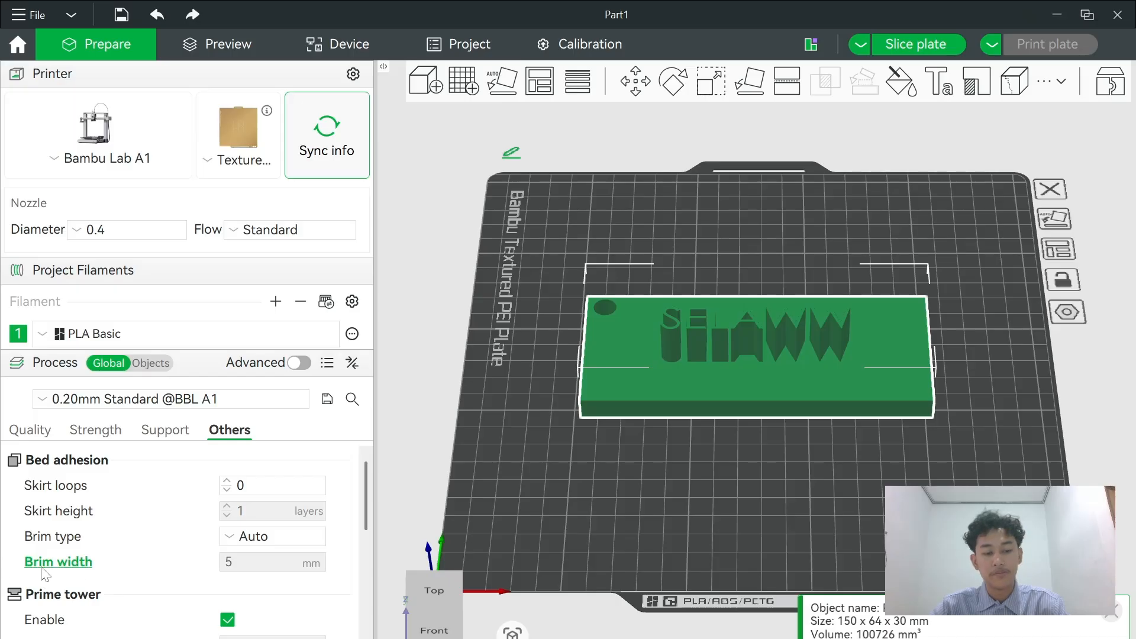
pyautogui.scroll(-3, 158, 545)
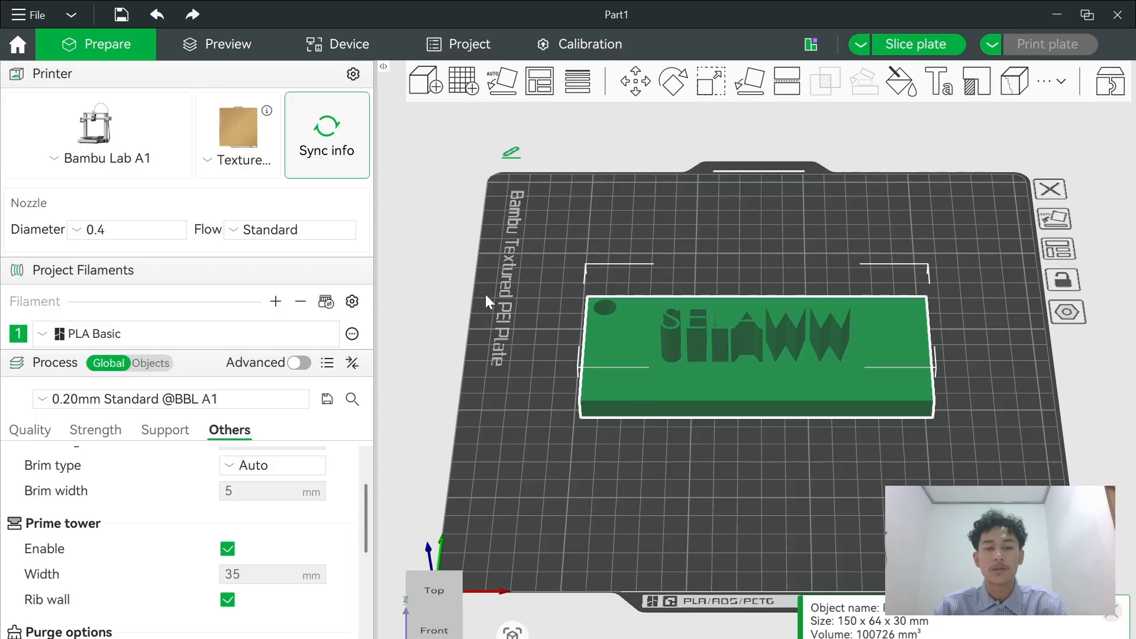
pyautogui.scroll(-4, 149, 524)
pyautogui.scroll(-9, 152, 524)
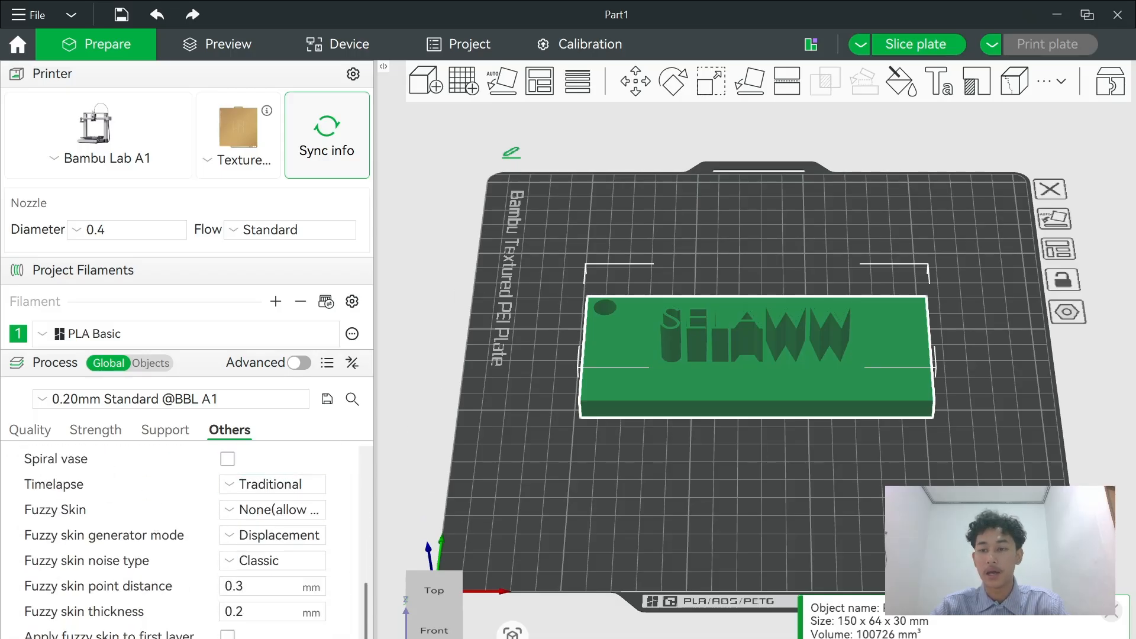
# - Dismiss the object information notice and slice the plate
pyautogui.click(1114, 613)
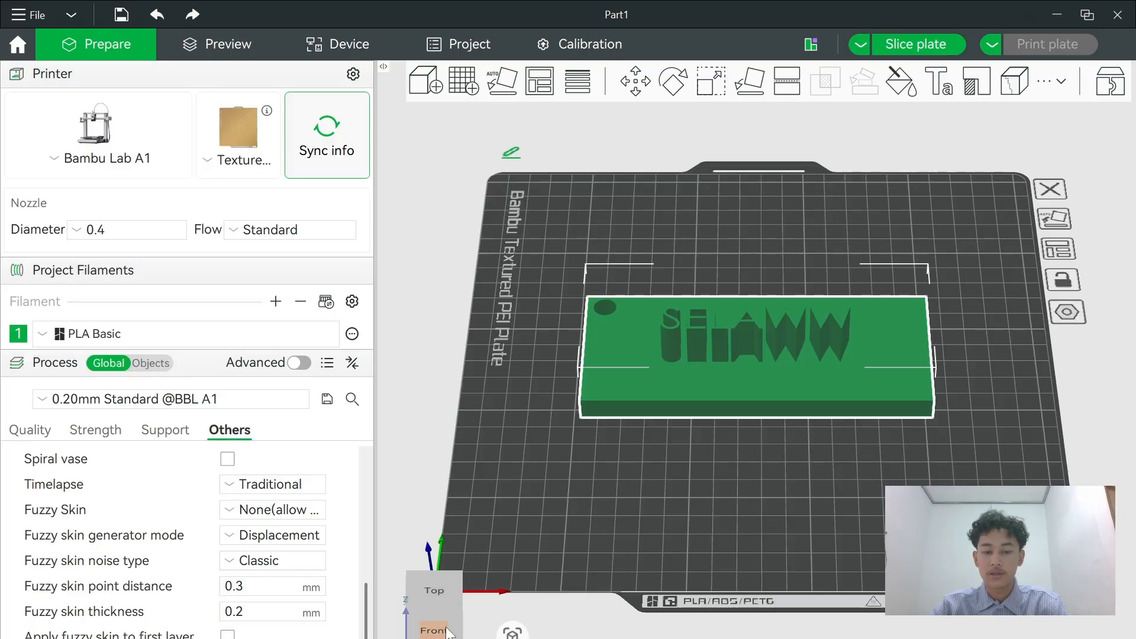
pyautogui.moveTo(445, 583)
pyautogui.mouseDown()
pyautogui.moveTo(431, 605)
pyautogui.moveTo(453, 590)
pyautogui.moveTo(443, 595)
pyautogui.moveTo(453, 616)
pyautogui.moveTo(432, 591)
pyautogui.moveTo(452, 601)
pyautogui.moveTo(435, 606)
pyautogui.moveTo(443, 595)
pyautogui.mouseUp()
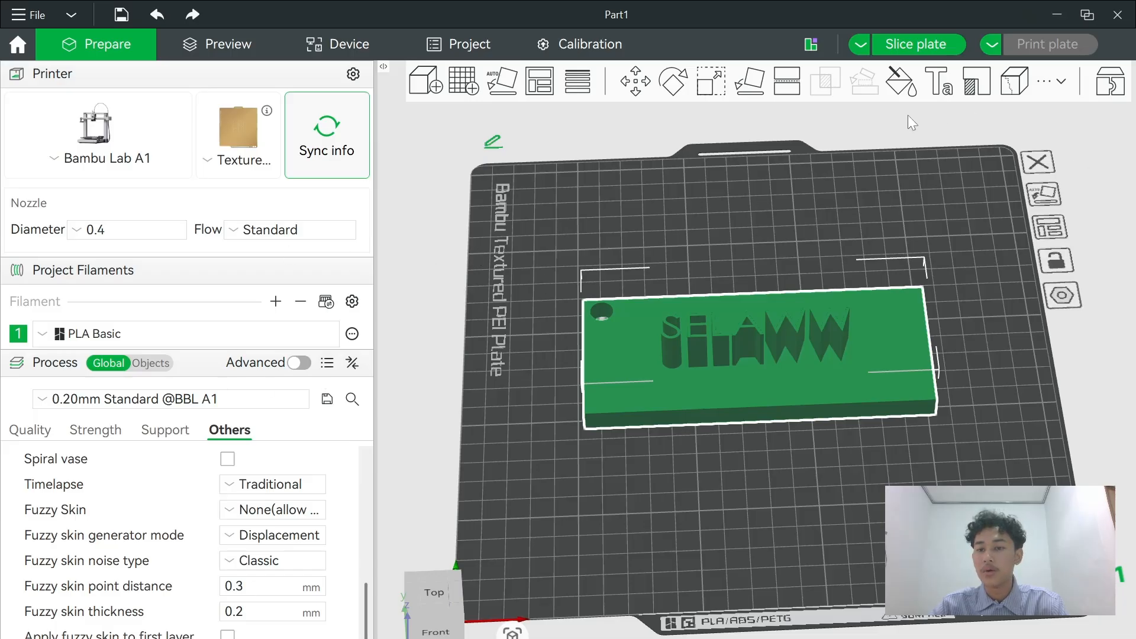
pyautogui.click(927, 52)
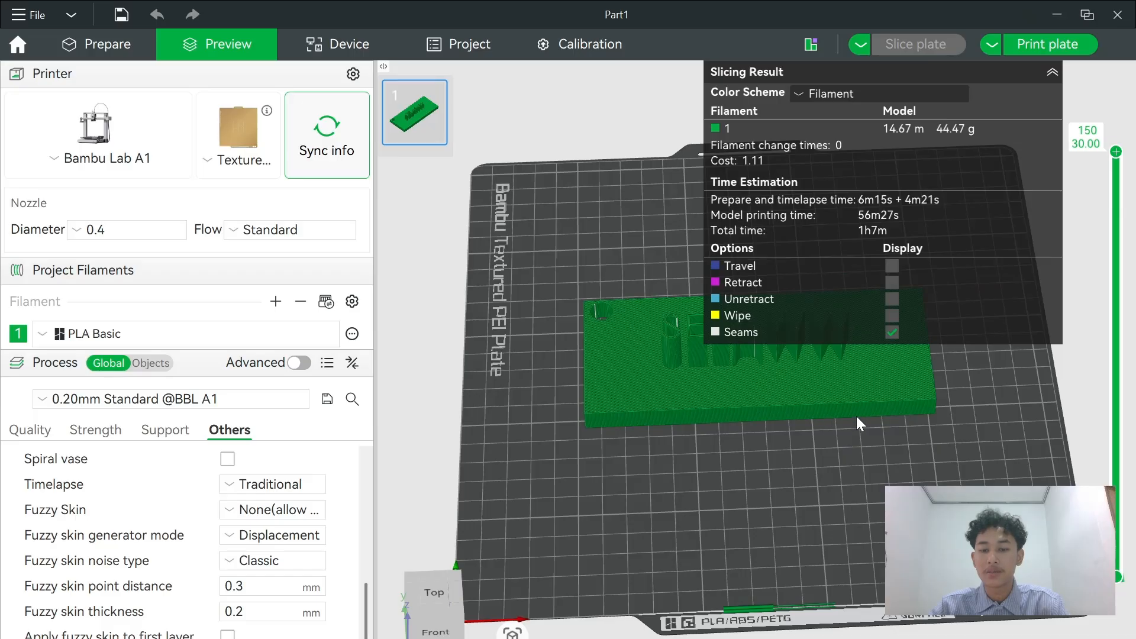
# - Inspect the sliced plate from several angles and lower the layer preview to layer 50
pyautogui.click(443, 588)
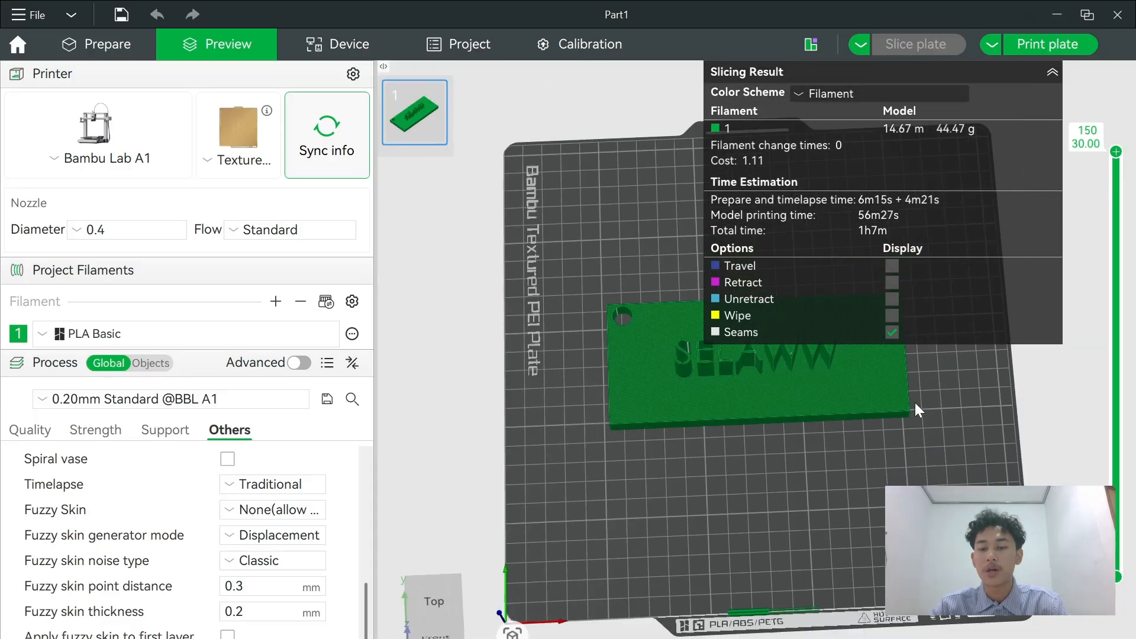
pyautogui.moveTo(431, 598); pyautogui.dragTo(608, 509)
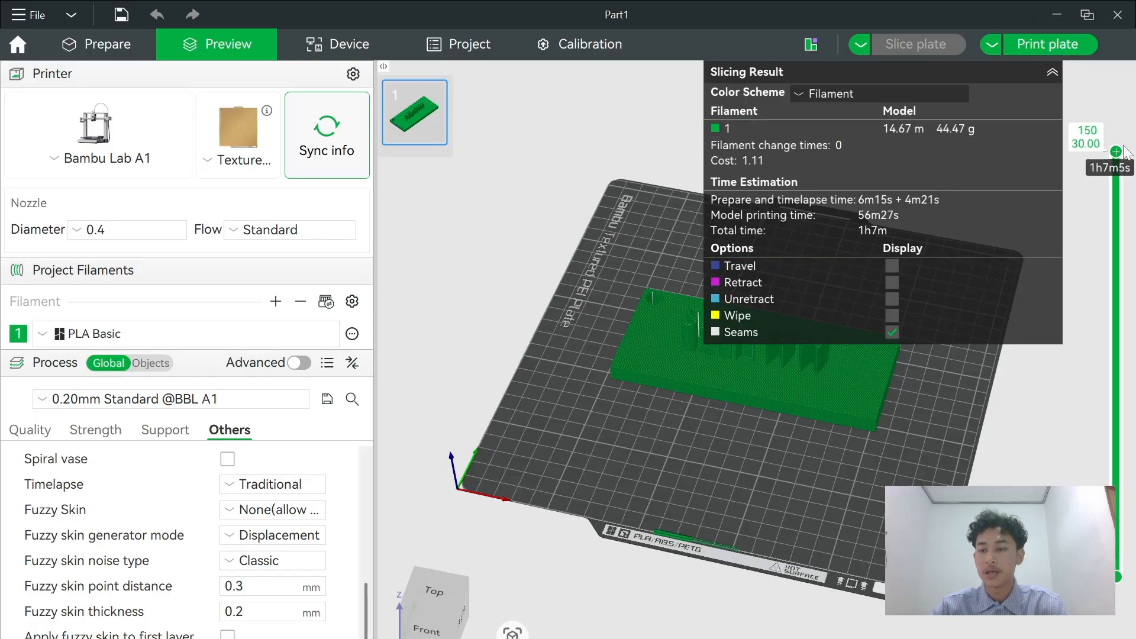
pyautogui.moveTo(1116, 155); pyautogui.dragTo(1133, 431)
pyautogui.scroll(2, 905, 408)
pyautogui.scroll(-2, 905, 407)
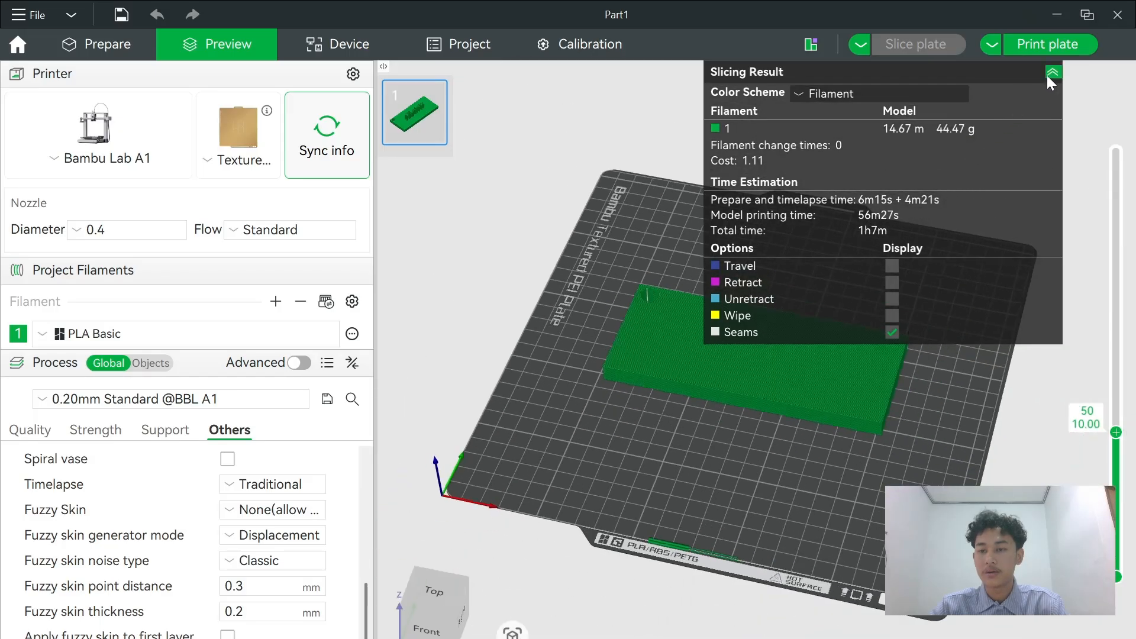
# - Collapse the slicing results and inspect the infill at layer 42, returning the layer preview to layer 150
pyautogui.click(1052, 72)
pyautogui.scroll(3, 819, 378)
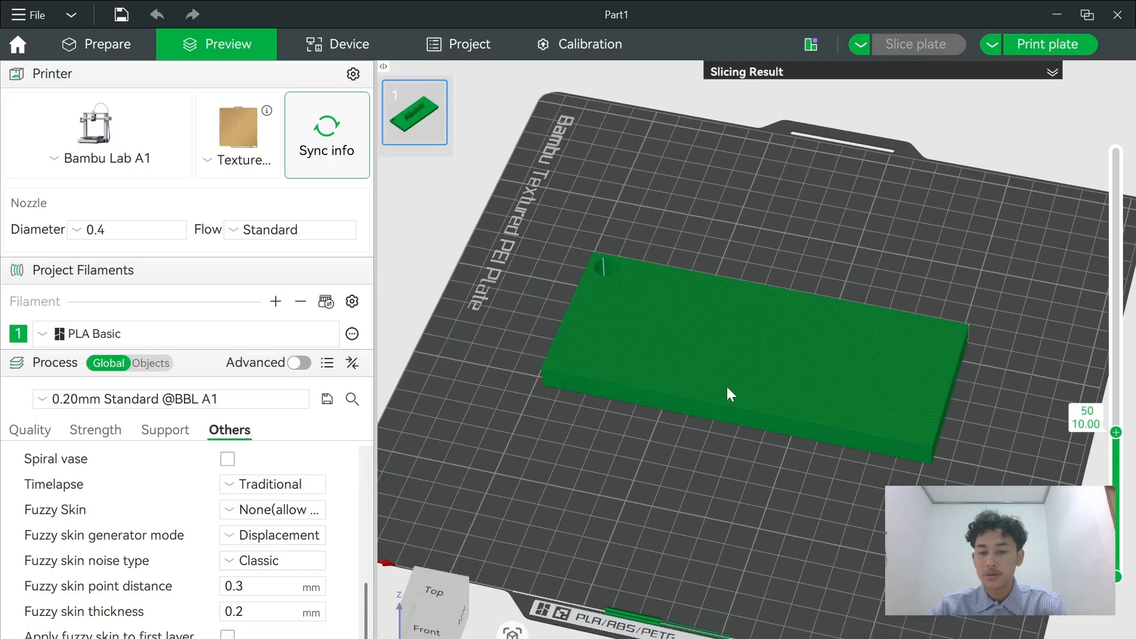
pyautogui.scroll(2, 769, 355)
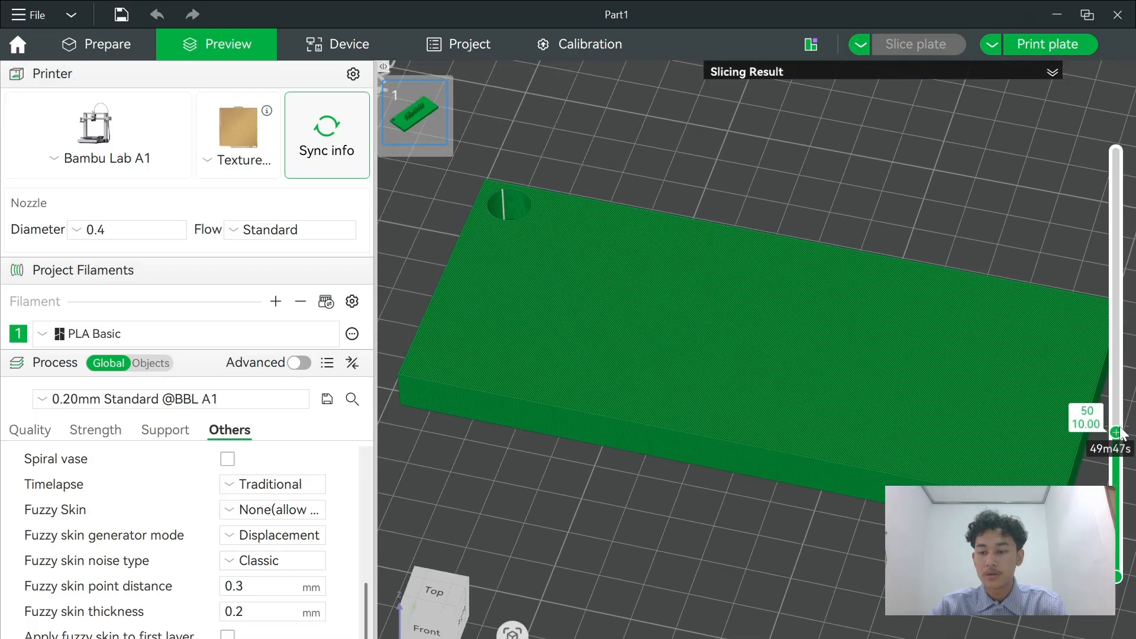
pyautogui.moveTo(1120, 432); pyautogui.dragTo(1116, 455)
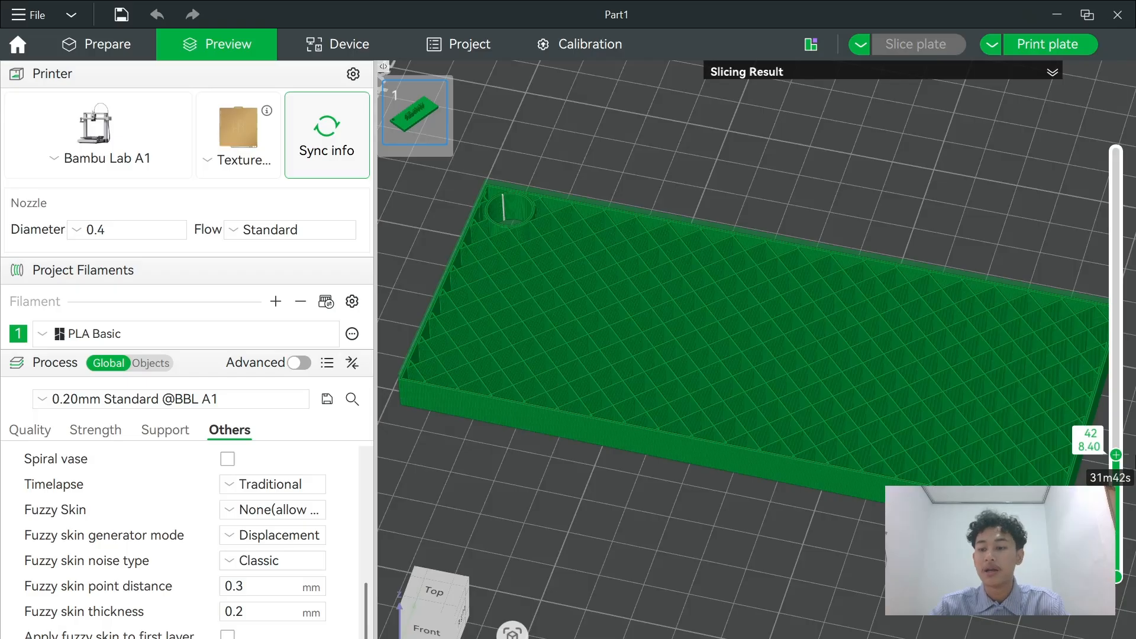
pyautogui.moveTo(1116, 454); pyautogui.dragTo(1116, 151)
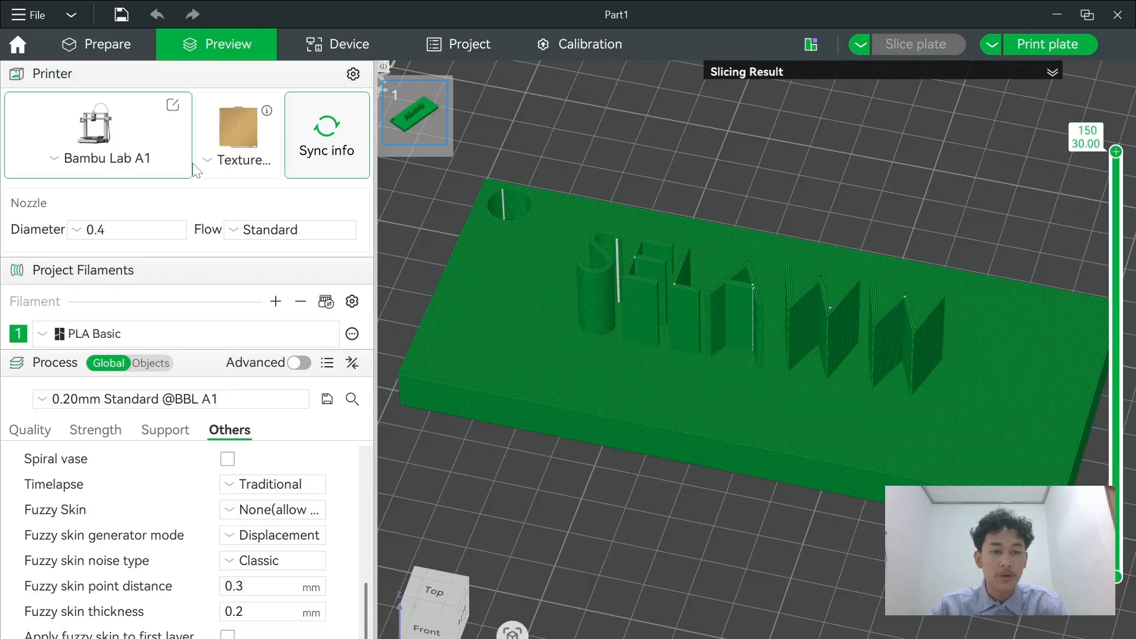
# - Review the available build plate types, keeping the Textured PEI Plate
pyautogui.click(216, 164)
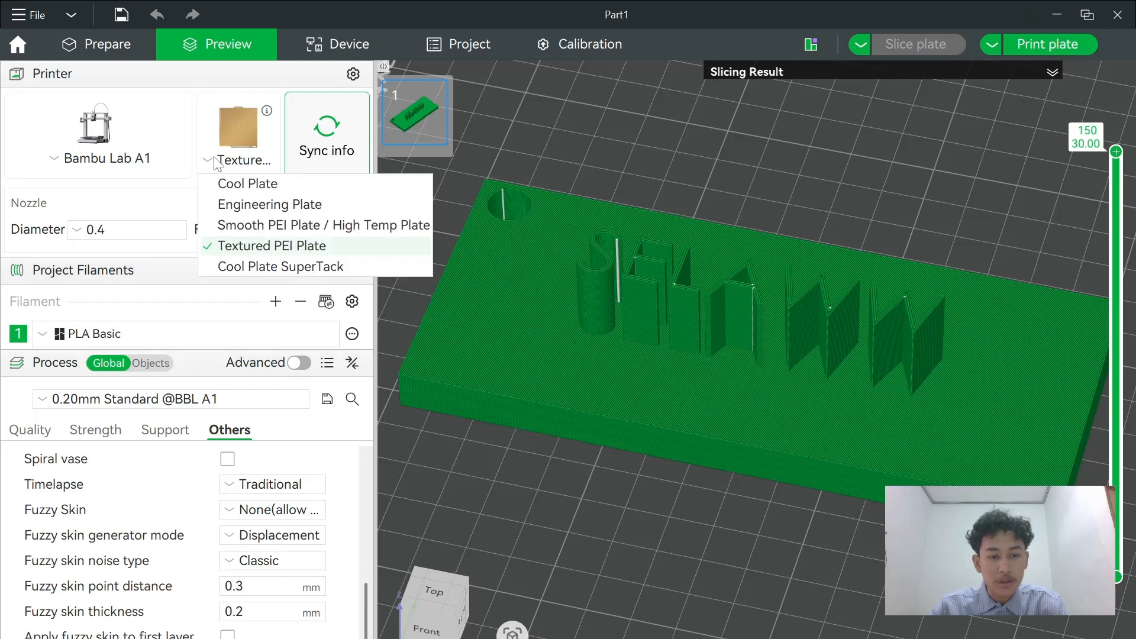
pyautogui.click(471, 453)
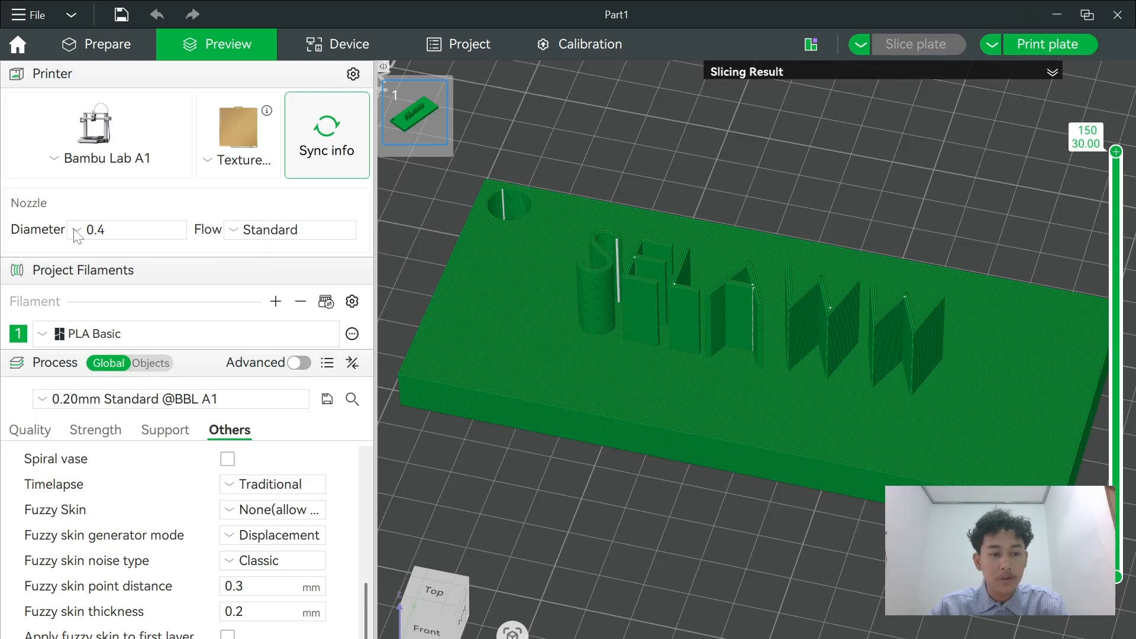
# - Review the Bambu filament presets available for the project filament, keeping PLA Basic selected
pyautogui.click(118, 271)
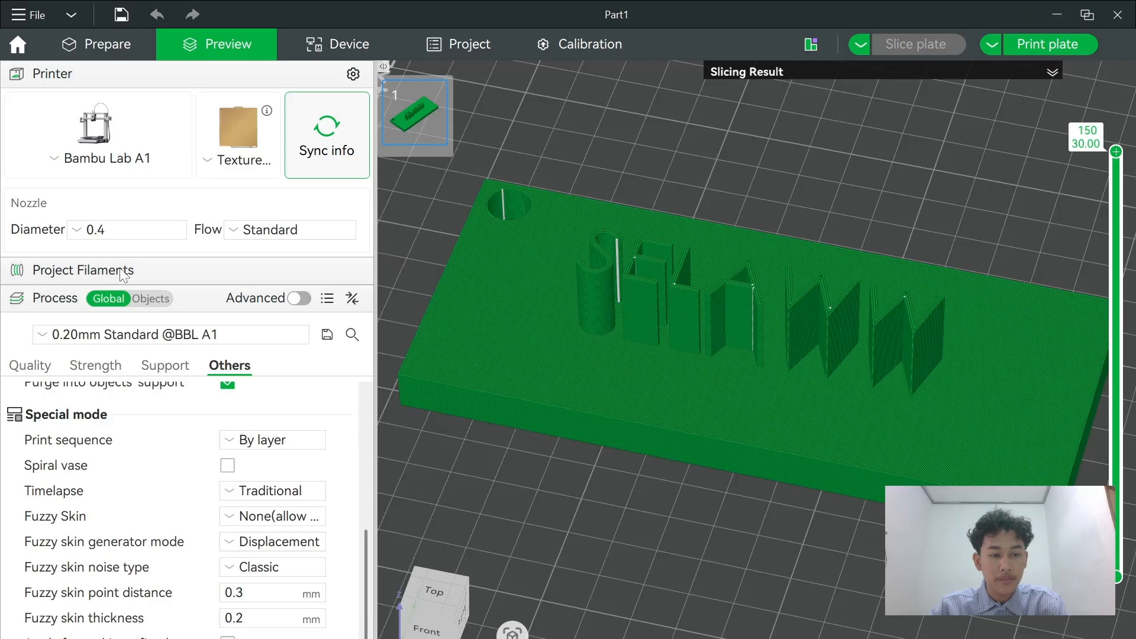
pyautogui.click(125, 271)
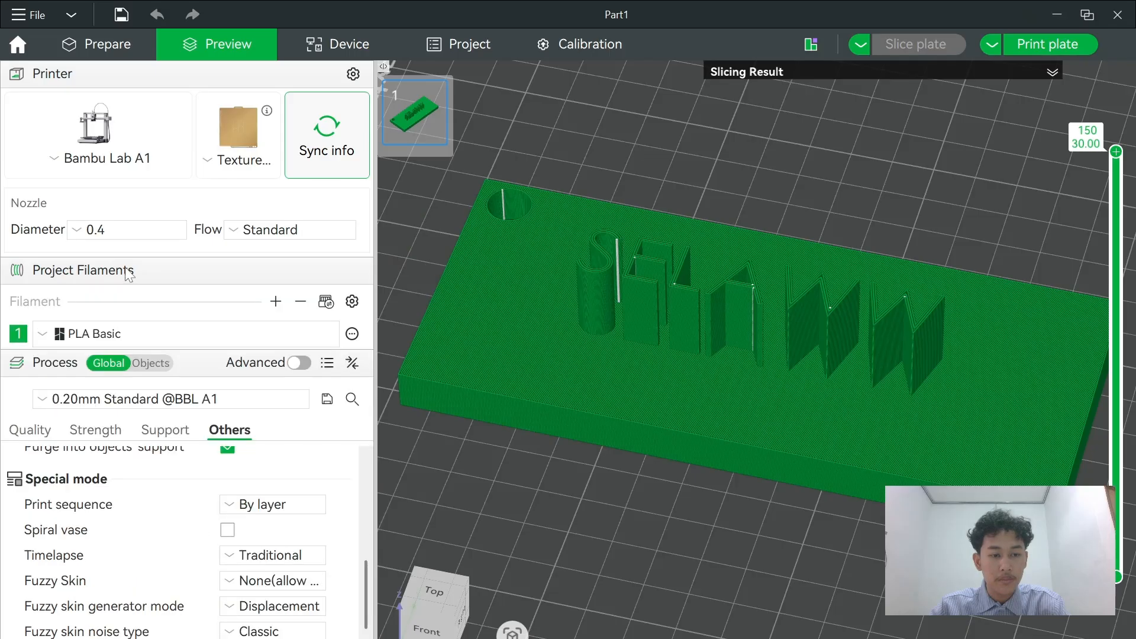
pyautogui.click(249, 332)
pyautogui.moveTo(90, 392)
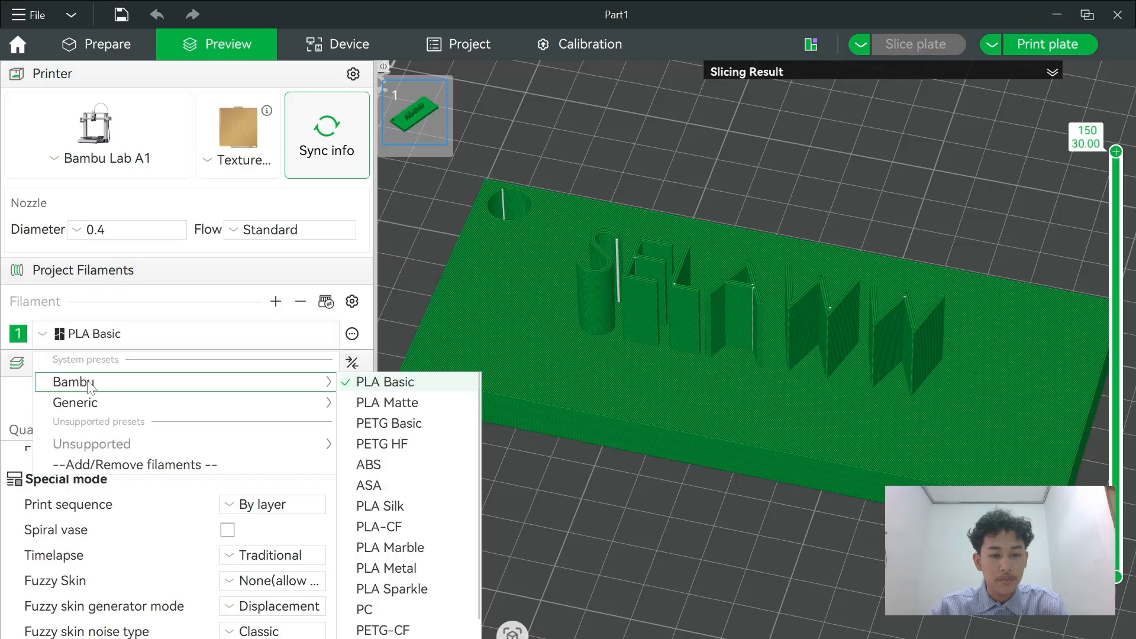
pyautogui.click(365, 542)
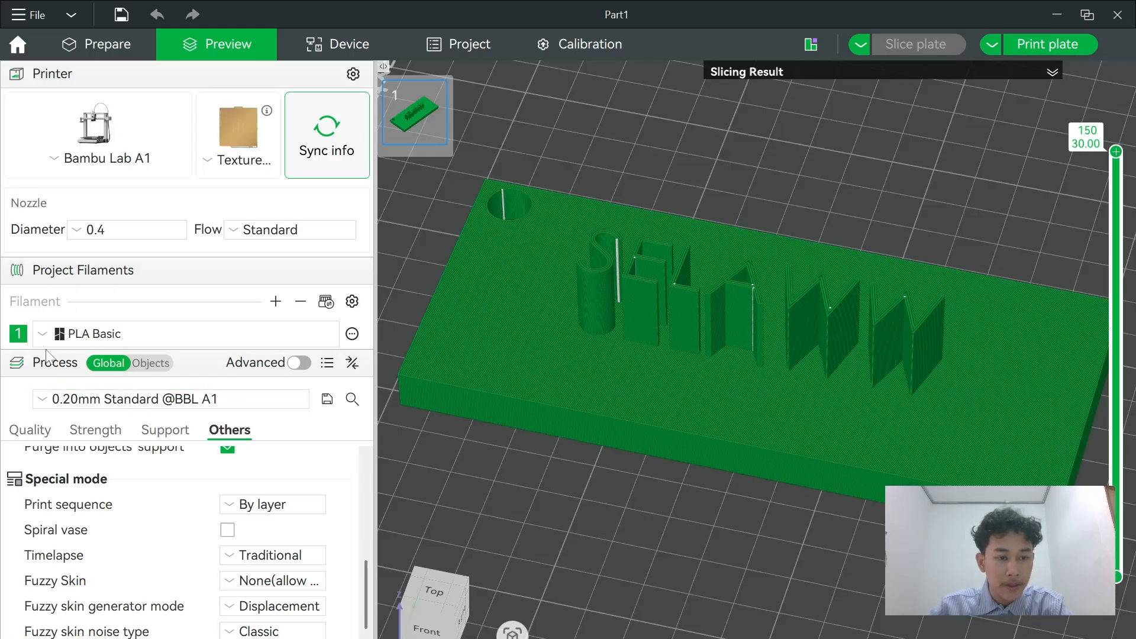
pyautogui.click(37, 430)
pyautogui.scroll(-2, 195, 494)
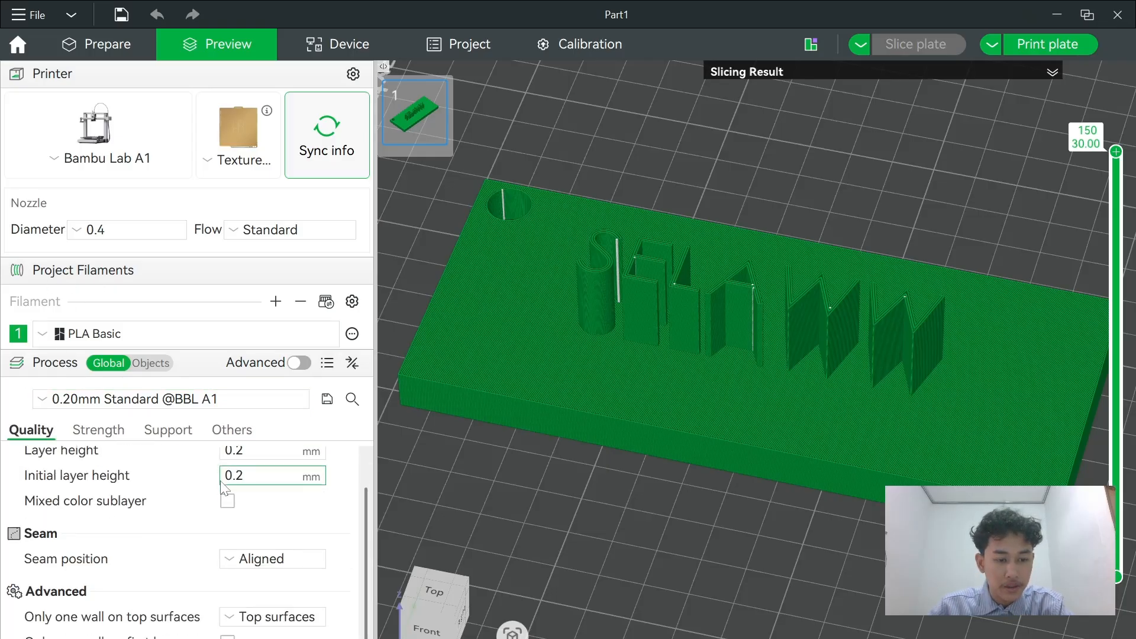
pyautogui.click(40, 400)
pyautogui.click(40, 400)
# - Try the Rectilinear top surface pattern in the Strength settings, reslicing the plate and lowering the layer preview to layer 116
pyautogui.click(94, 432)
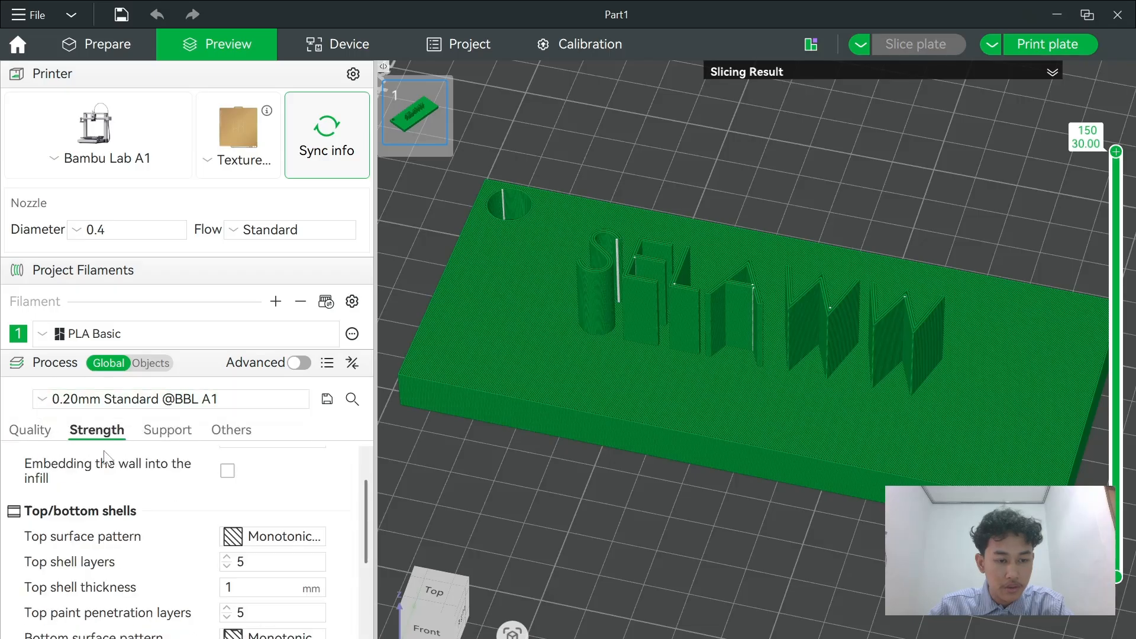
pyautogui.scroll(-3, 175, 554)
pyautogui.click(299, 465)
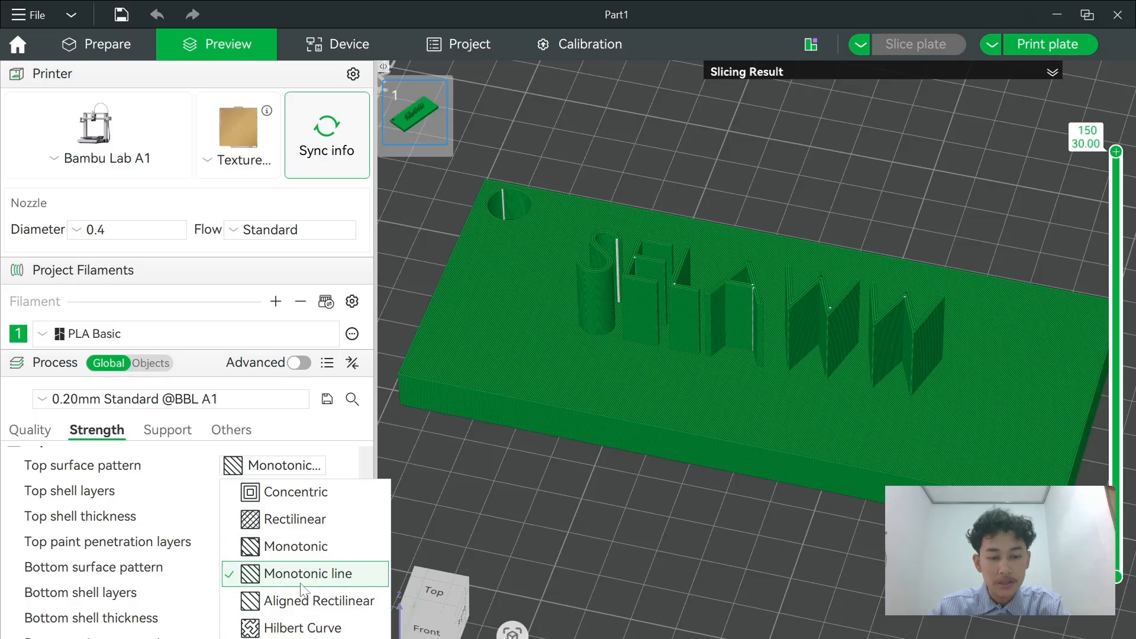
pyautogui.click(293, 519)
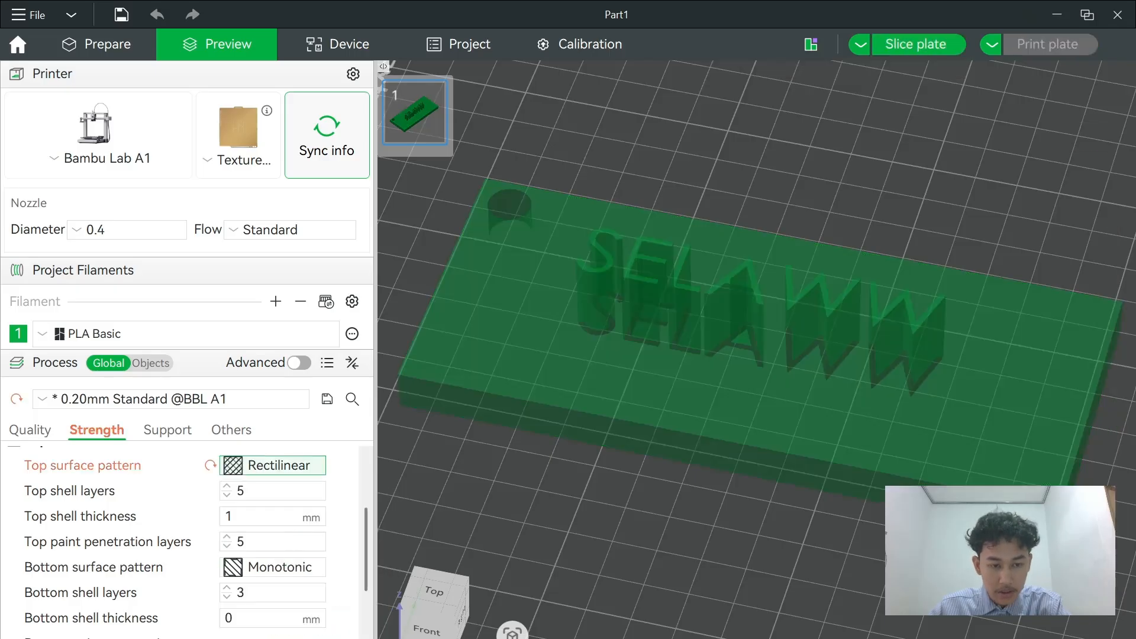
pyautogui.scroll(5, 845, 447)
pyautogui.scroll(-5, 985, 378)
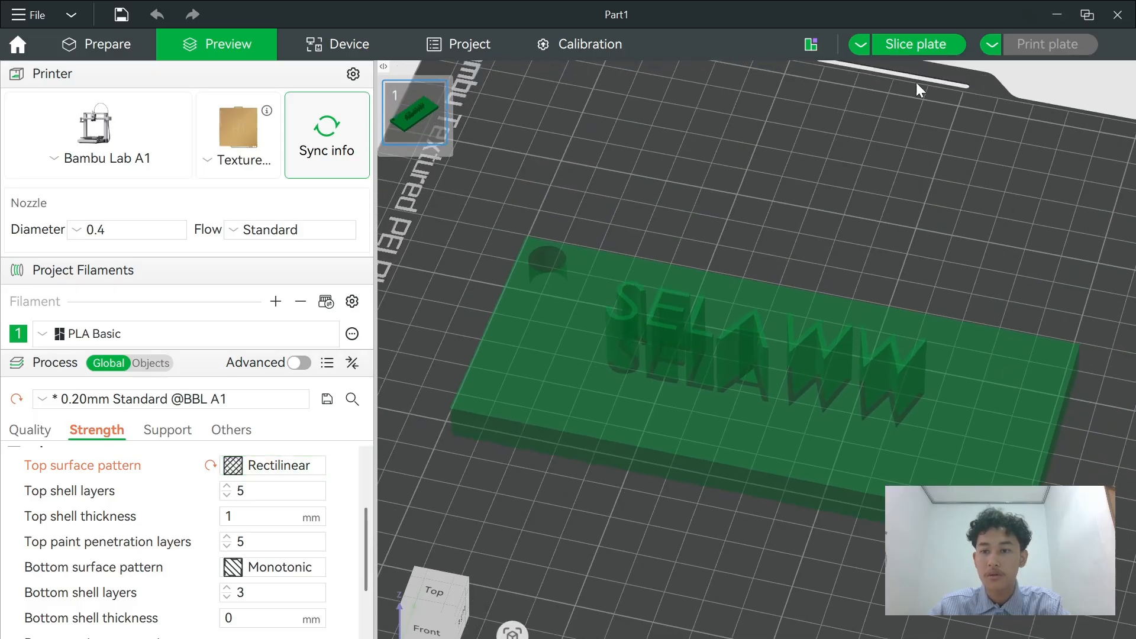
pyautogui.click(918, 45)
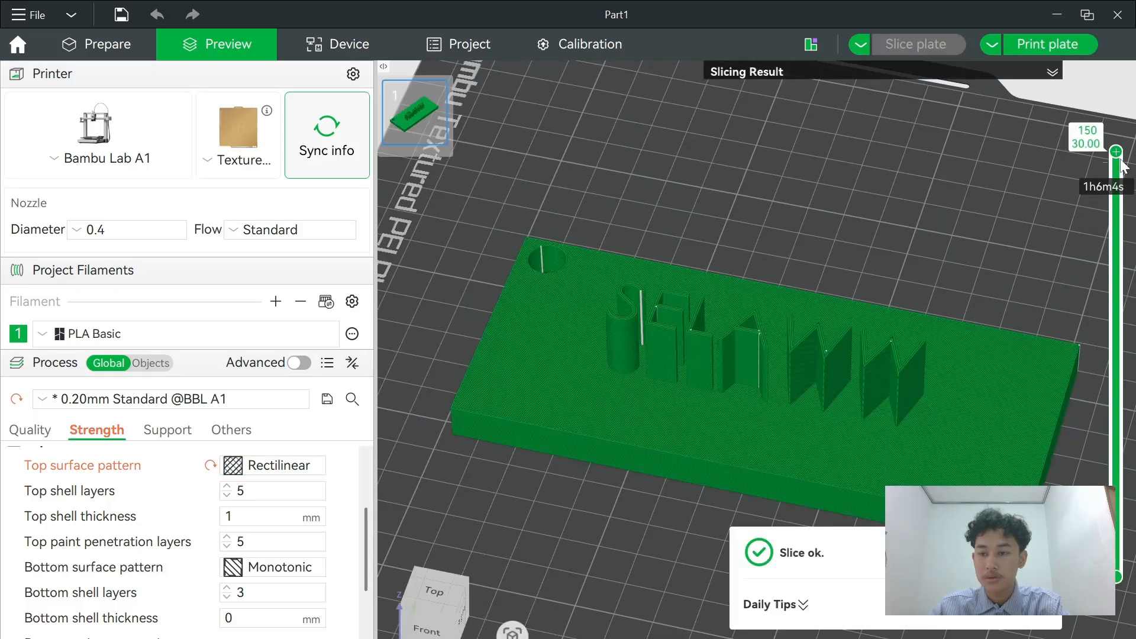
pyautogui.moveTo(1116, 153); pyautogui.dragTo(1121, 219)
pyautogui.moveTo(1116, 432); pyautogui.dragTo(1116, 247)
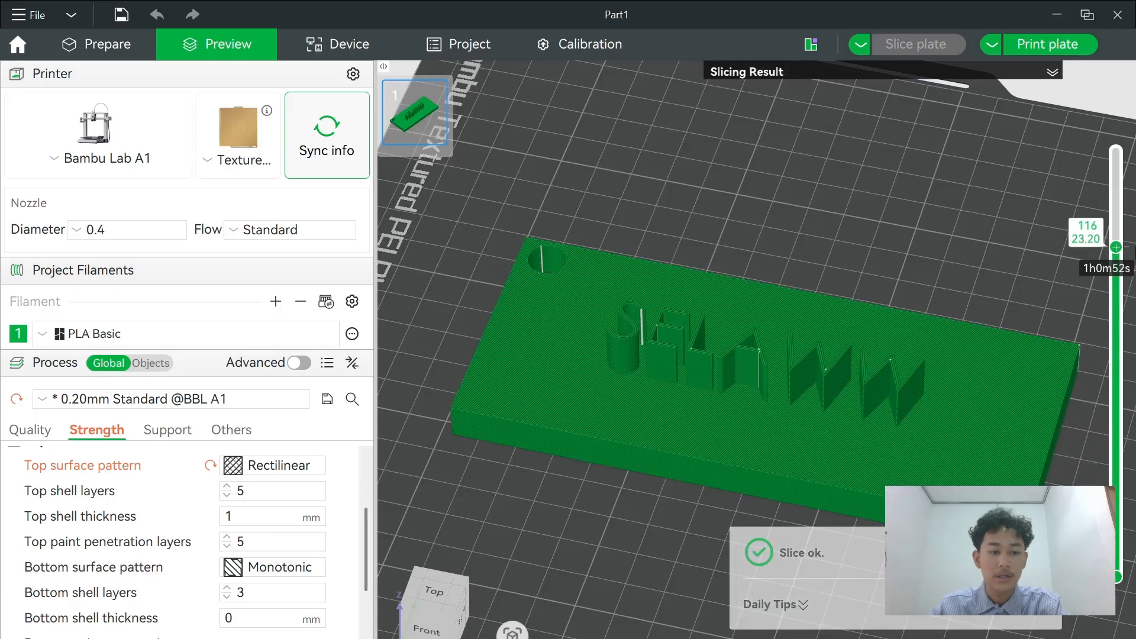
# - Set the top surface pattern back to Monotonic line and reslice the plate, returning the layer preview to layer 150
pyautogui.click(279, 468)
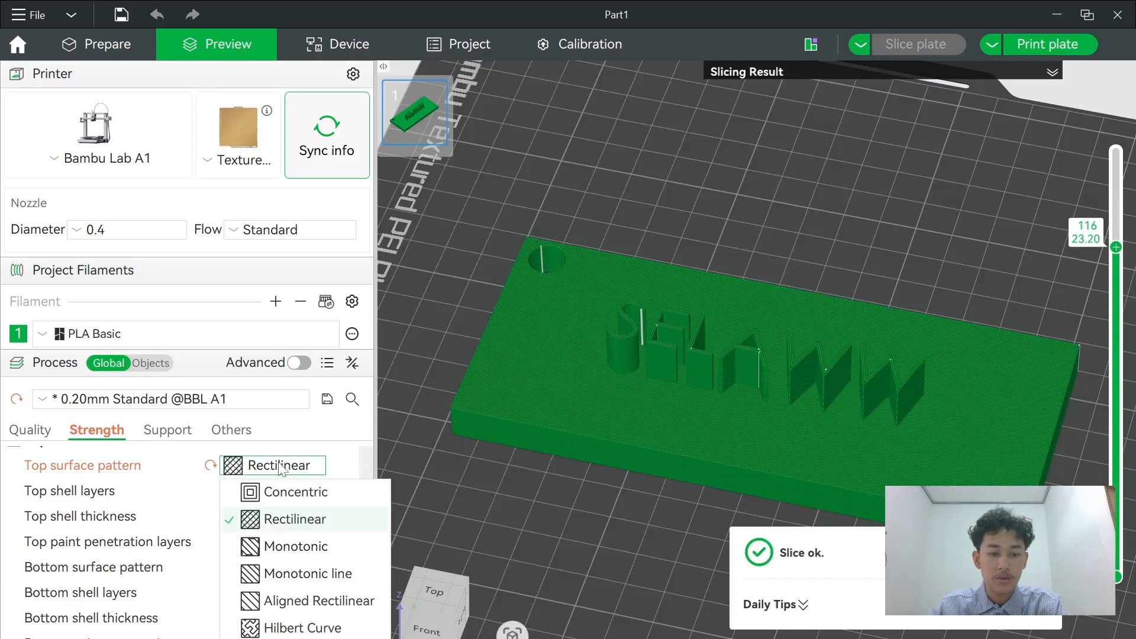
pyautogui.click(308, 574)
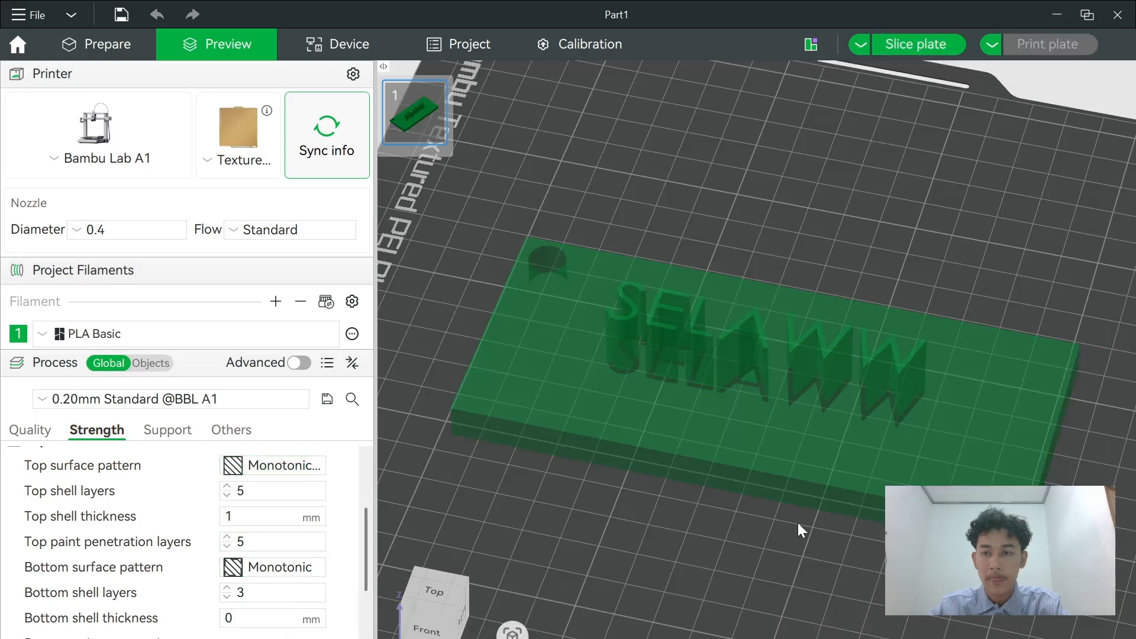
pyautogui.click(916, 44)
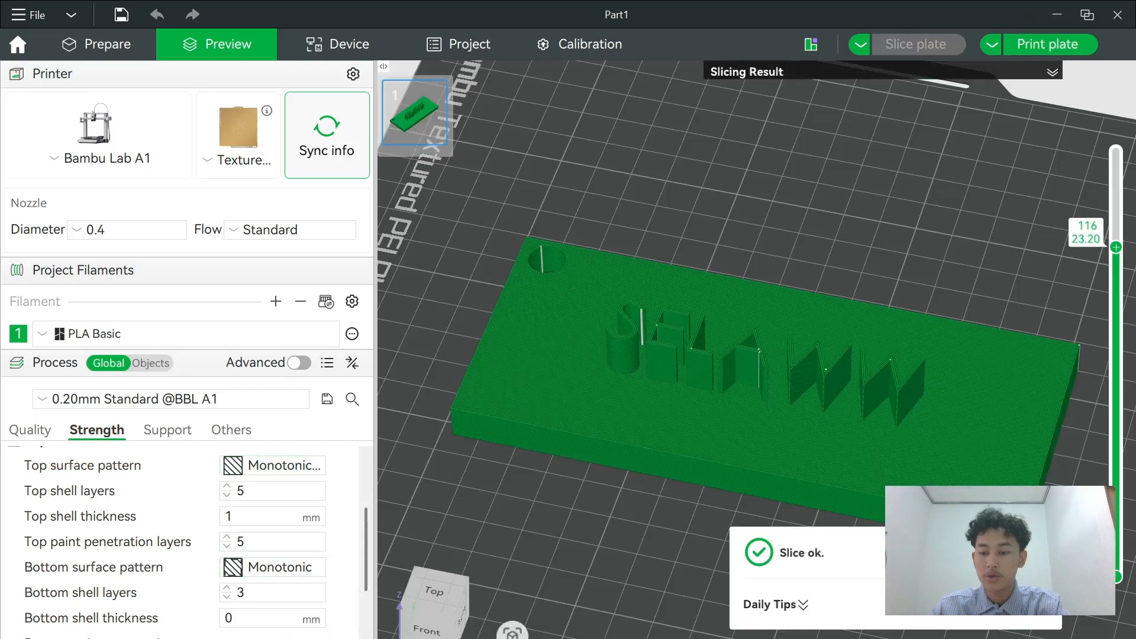
pyautogui.moveTo(1116, 247); pyautogui.dragTo(1116, 152)
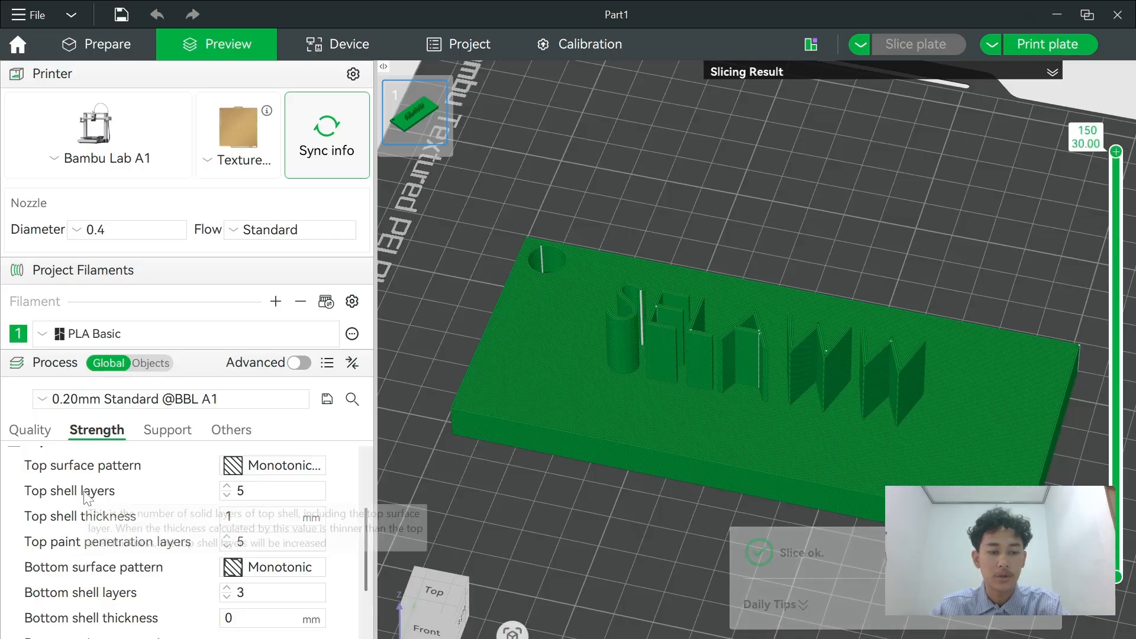
# - Set the bottom surface pattern to Rectilinear and reslice the plate
pyautogui.scroll(-2, 144, 503)
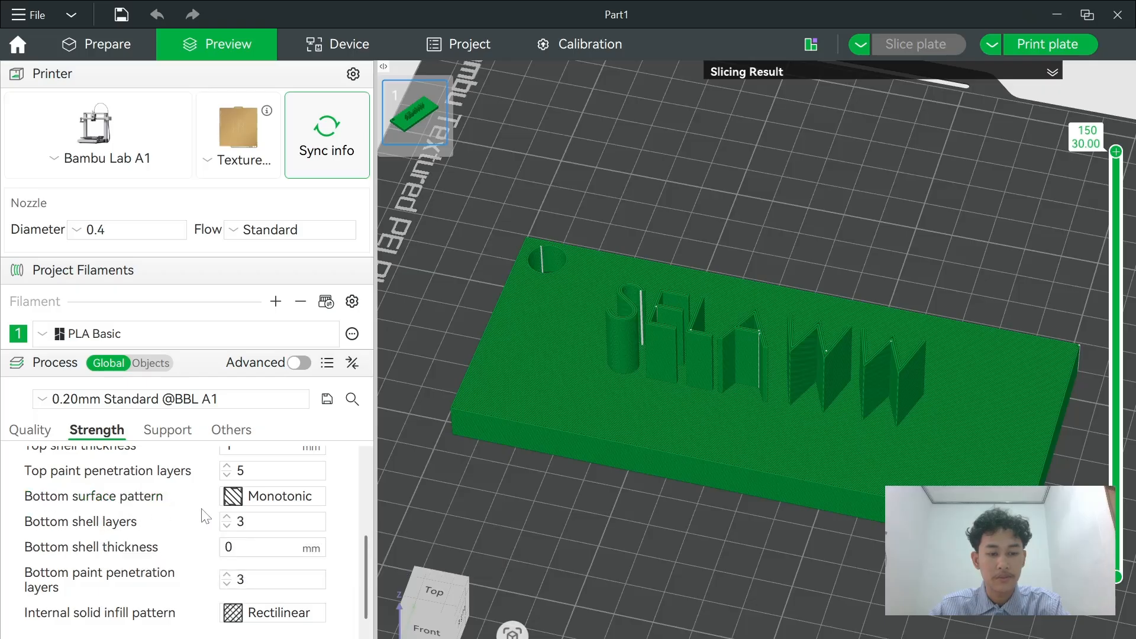
pyautogui.click(237, 499)
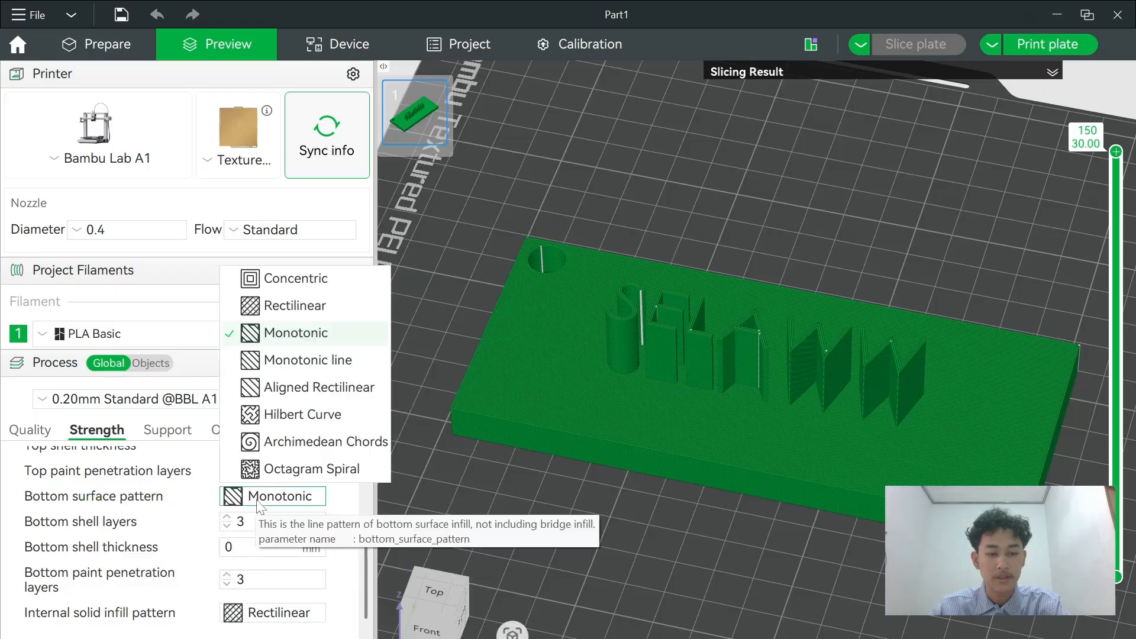
pyautogui.click(288, 312)
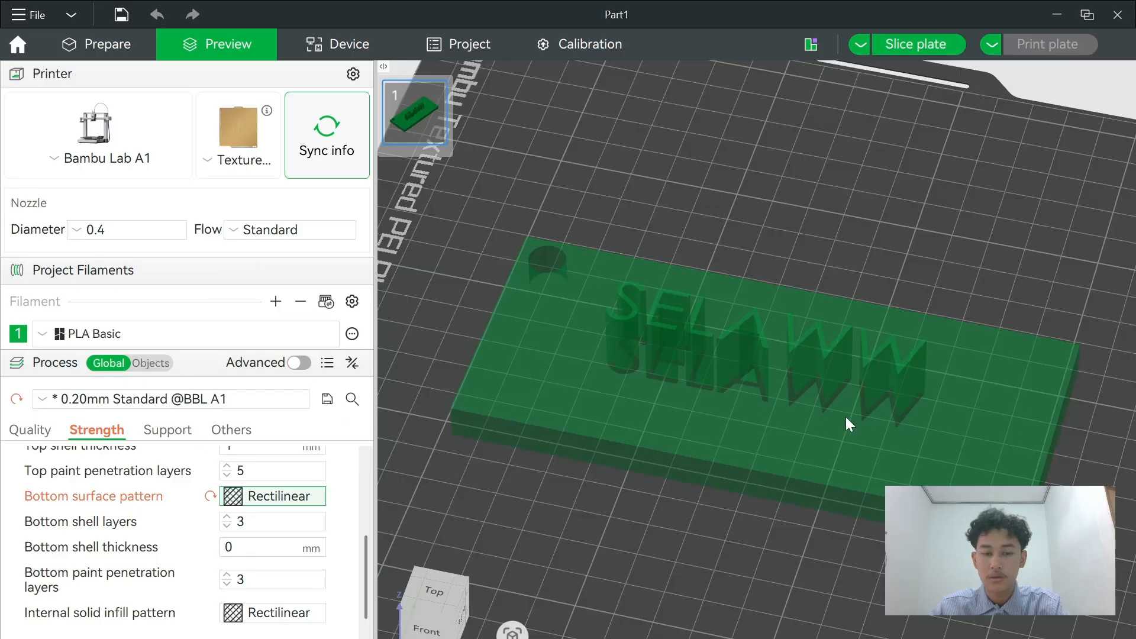
pyautogui.click(913, 49)
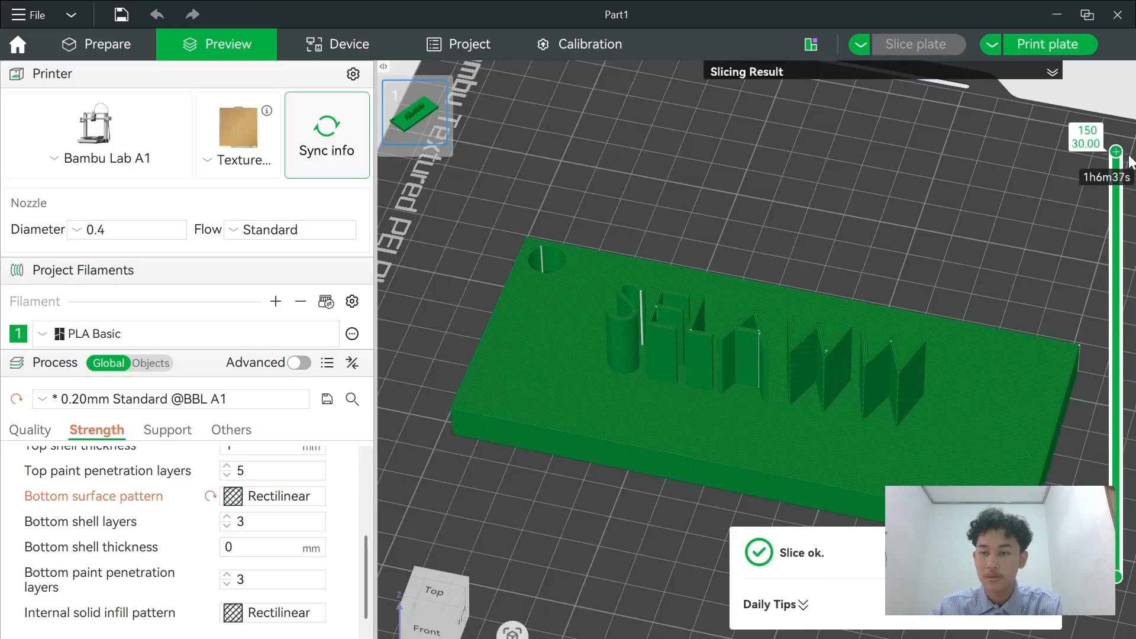
# - Inspect the infill at layer 40 of the sliced plate and return the layer preview to layer 150
pyautogui.moveTo(1117, 153); pyautogui.dragTo(1131, 465)
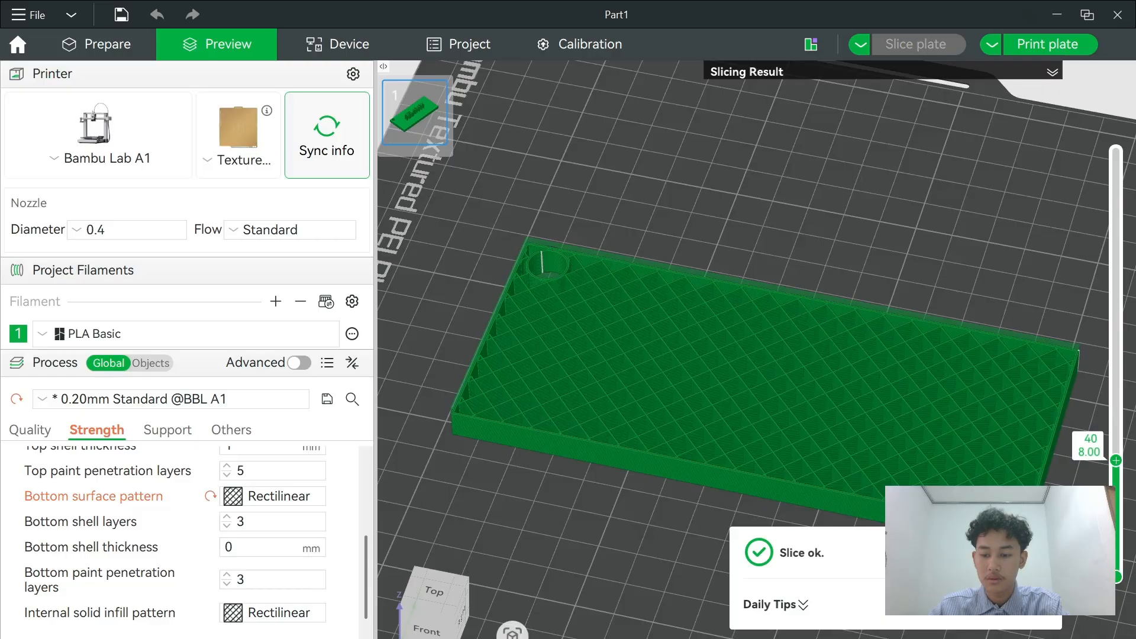
pyautogui.moveTo(1027, 637)
pyautogui.mouseDown()
pyautogui.moveTo(438, 638)
pyautogui.moveTo(1030, 638)
pyautogui.mouseUp()
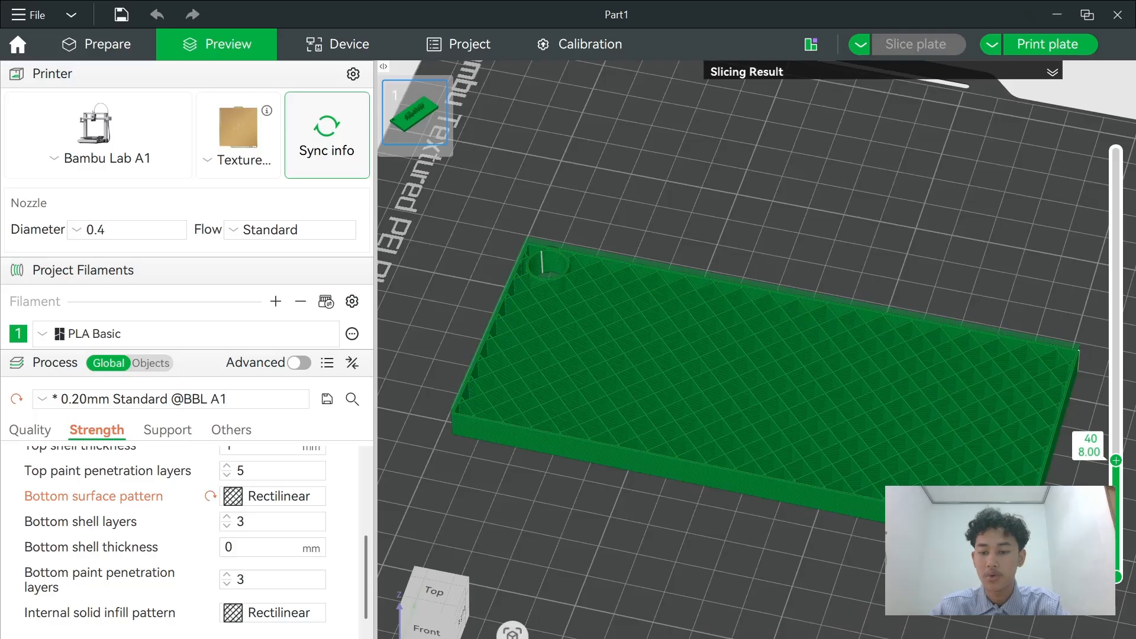
pyautogui.moveTo(1119, 464); pyautogui.dragTo(1119, 152)
pyautogui.moveTo(1029, 638); pyautogui.dragTo(947, 635)
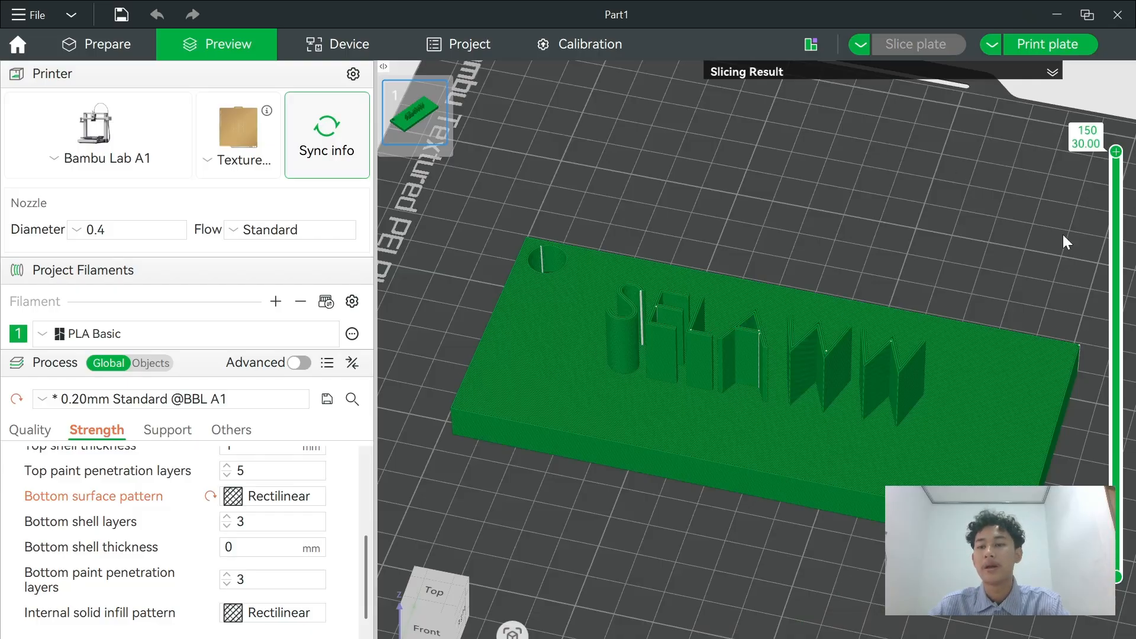
# - Open the print job dialog for the plate and close it without sending the print
pyautogui.click(1064, 45)
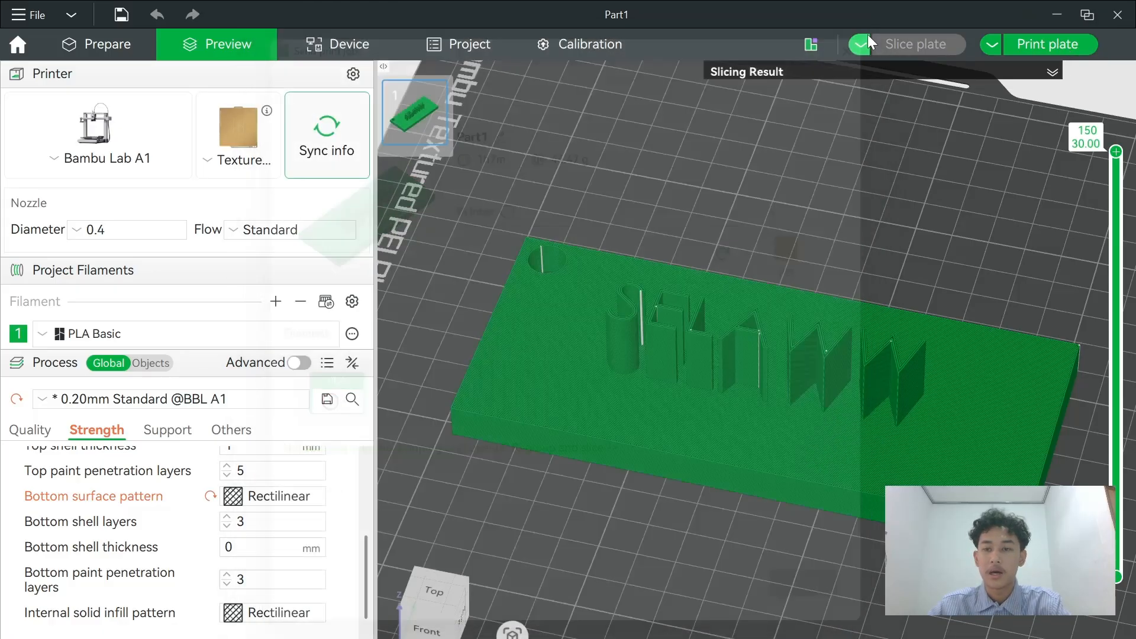
pyautogui.click(864, 38)
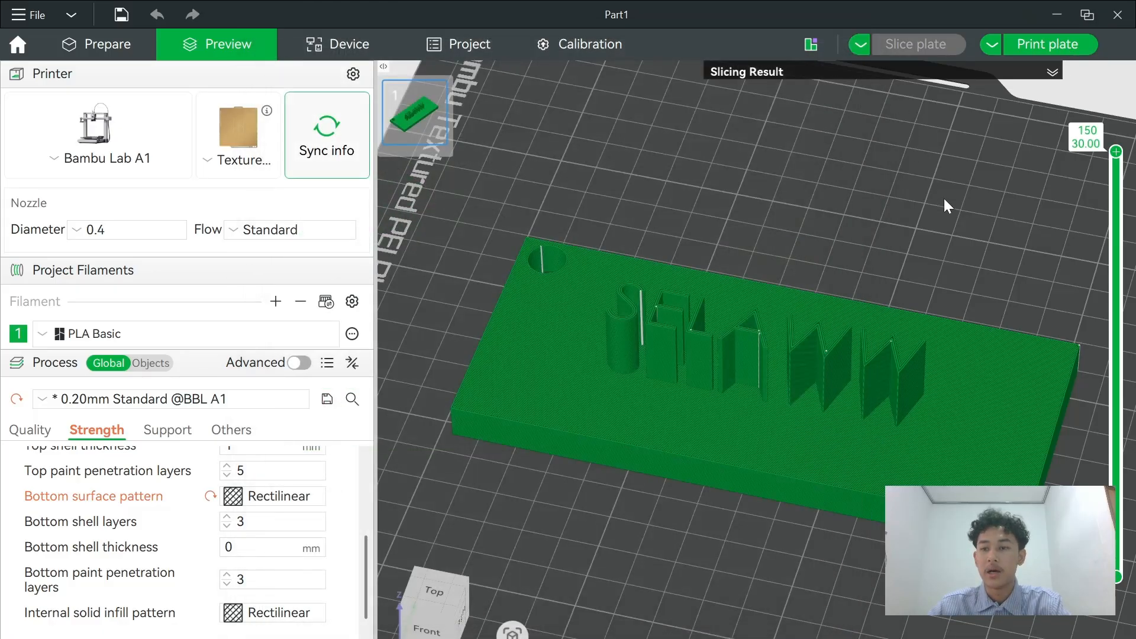